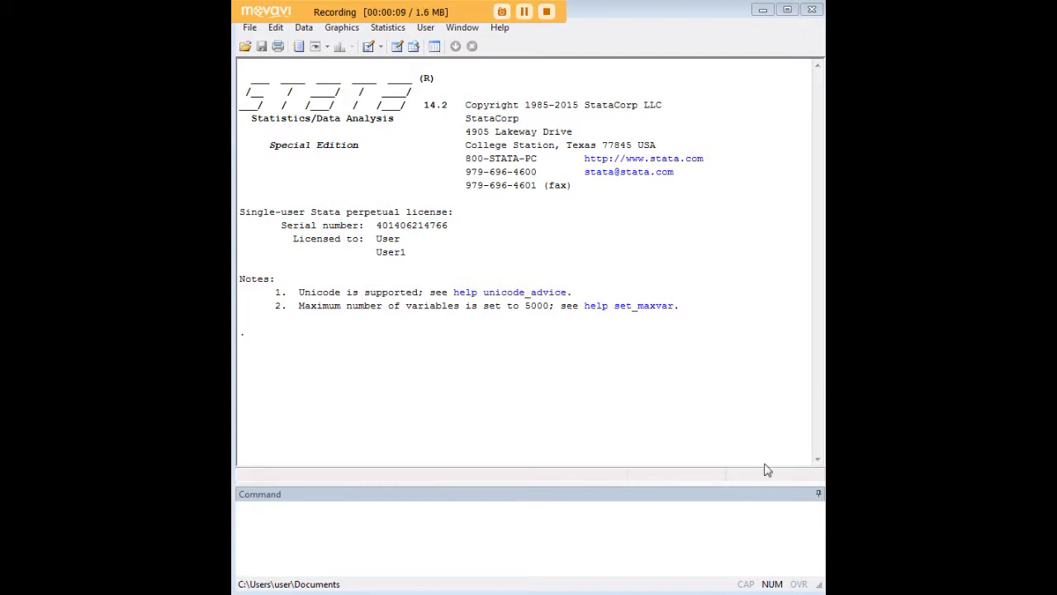
# Load the sprogram summer-program dataset with webuse and open it in the data editor
pyautogui.click(588, 531)
pyautogui.write('webuse sprogram')
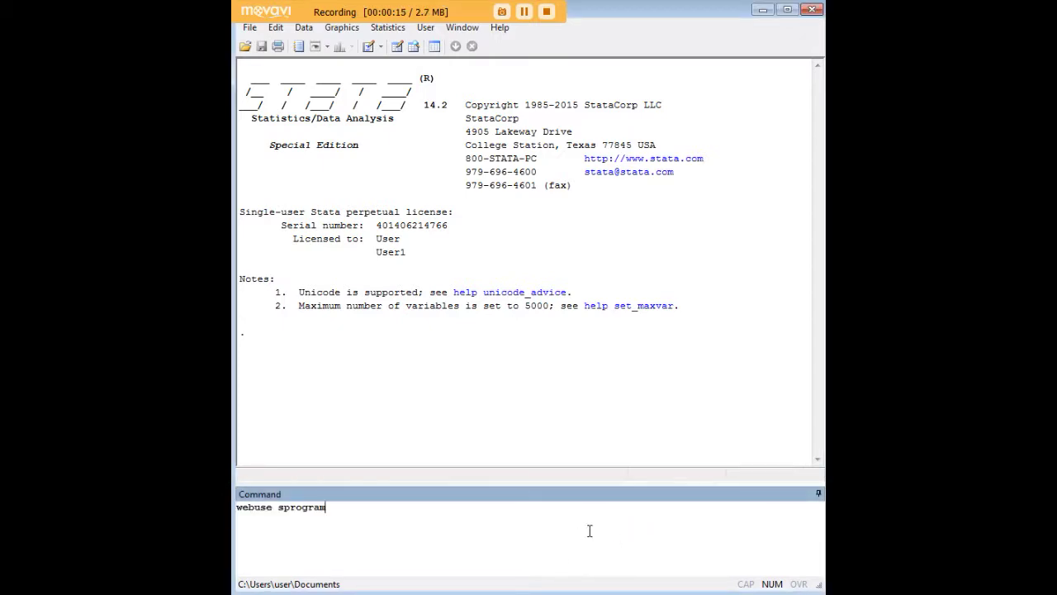
pyautogui.press('Return')
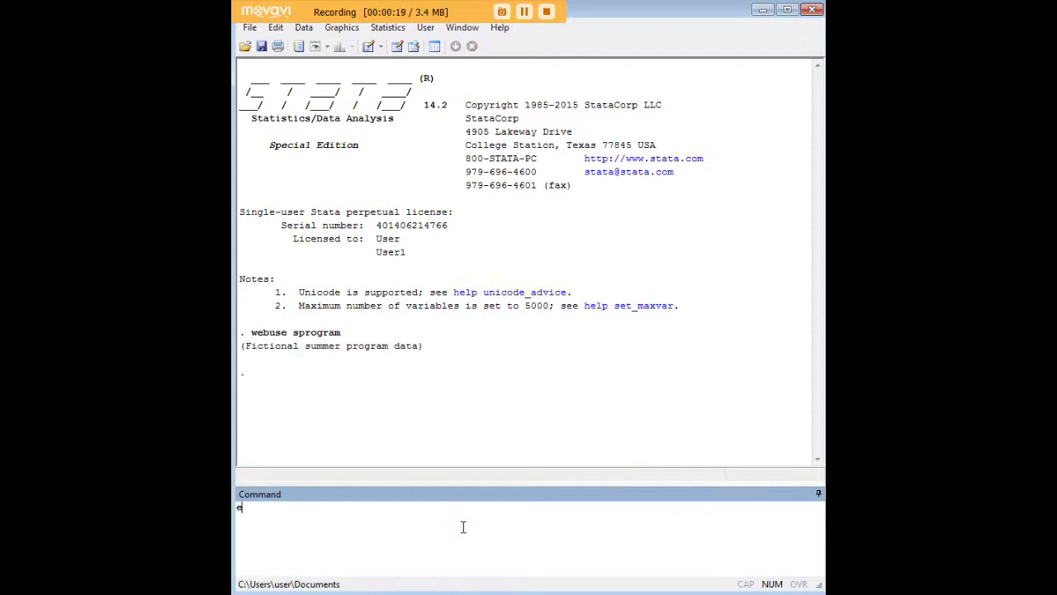
pyautogui.write('dit')
pyautogui.press('Return')
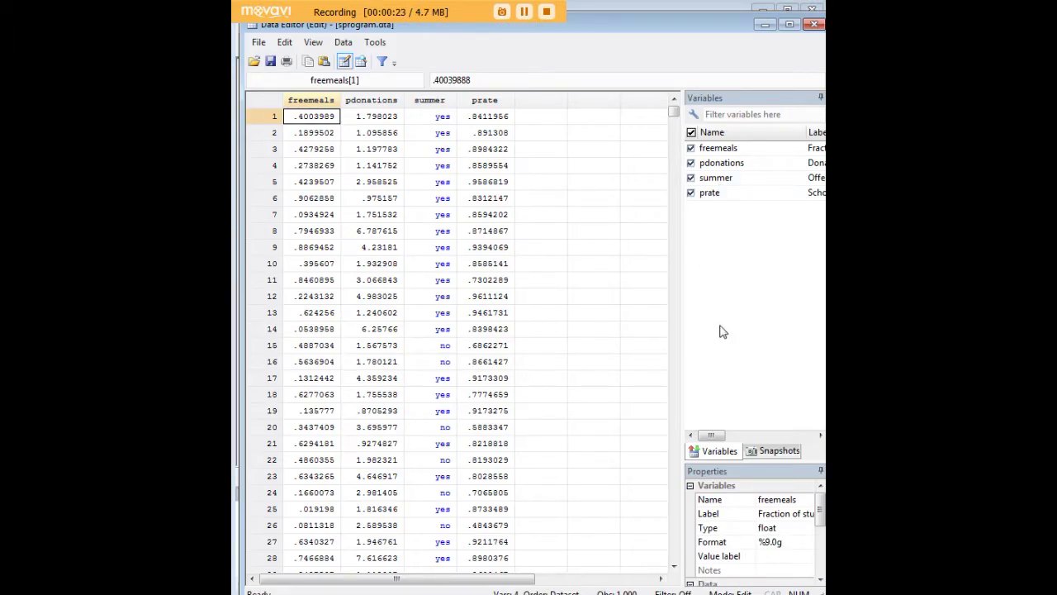
pyautogui.click(712, 167)
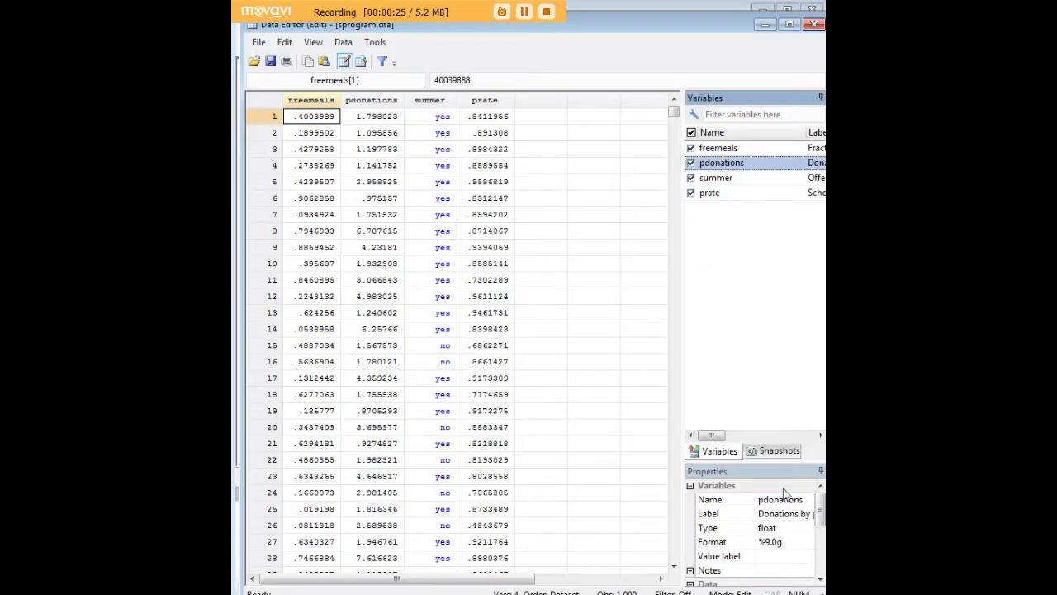
pyautogui.click(718, 180)
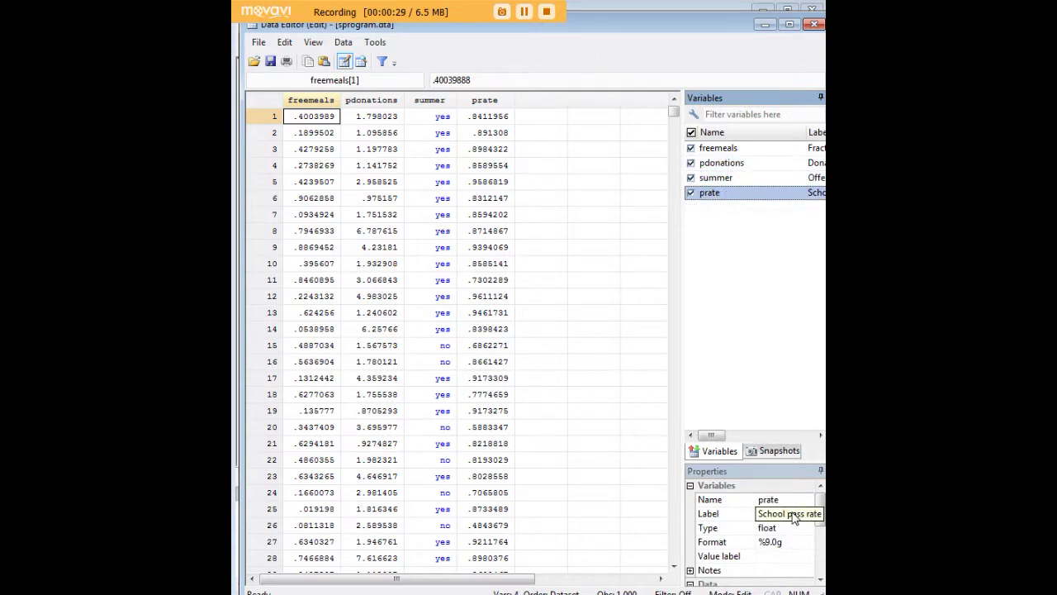
pyautogui.click(723, 182)
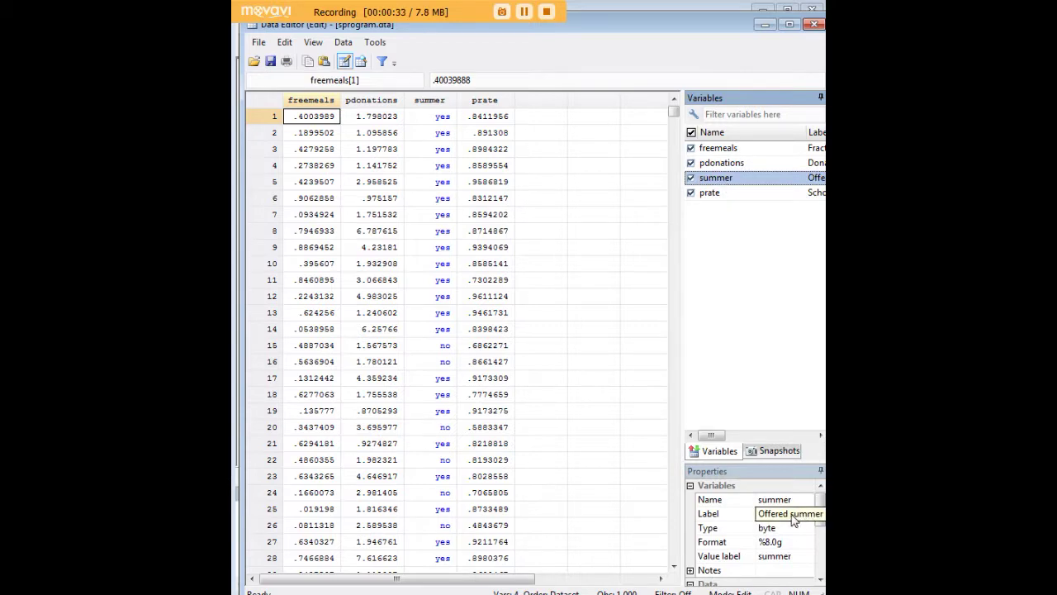
pyautogui.click(735, 170)
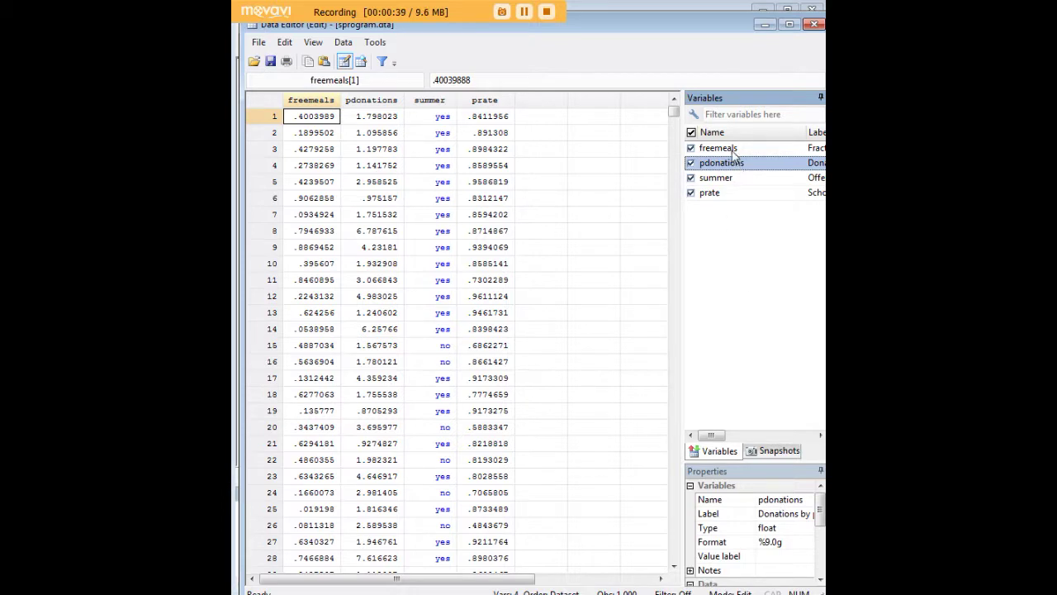
pyautogui.click(734, 150)
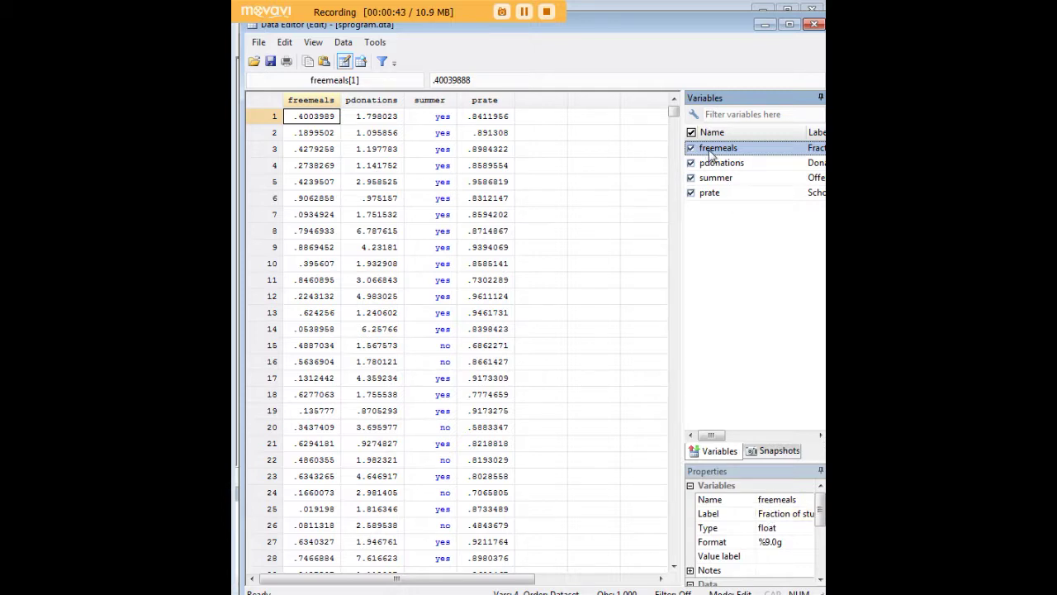
pyautogui.click(764, 25)
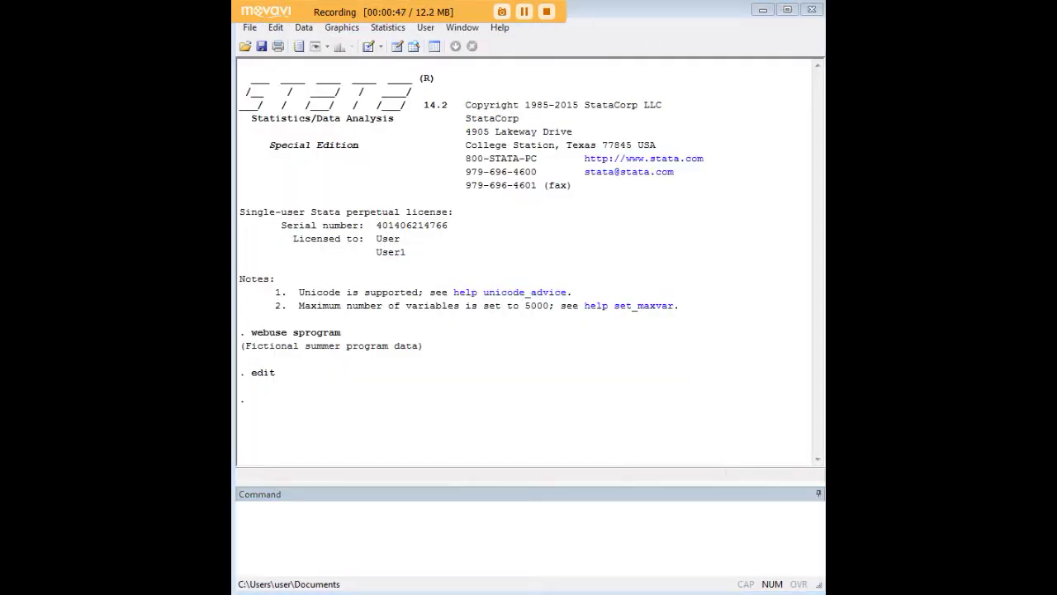
# Show detailed summary statistics for prate, then enter the betareg prate i.summer freemeals pdonations command
pyautogui.click(643, 528)
pyautogui.write('summarize prate, detail')
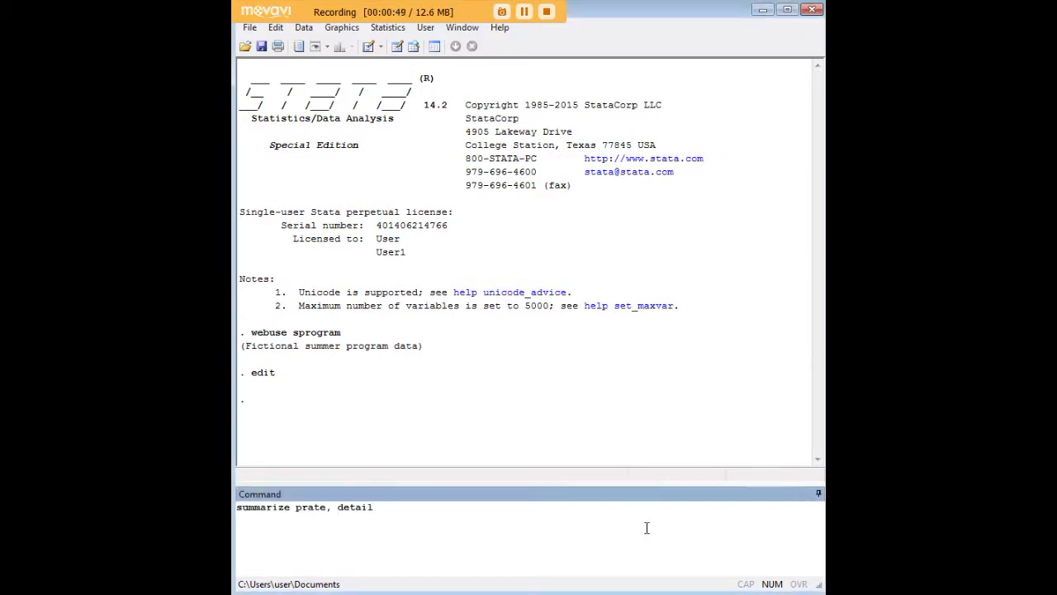
pyautogui.press('Return')
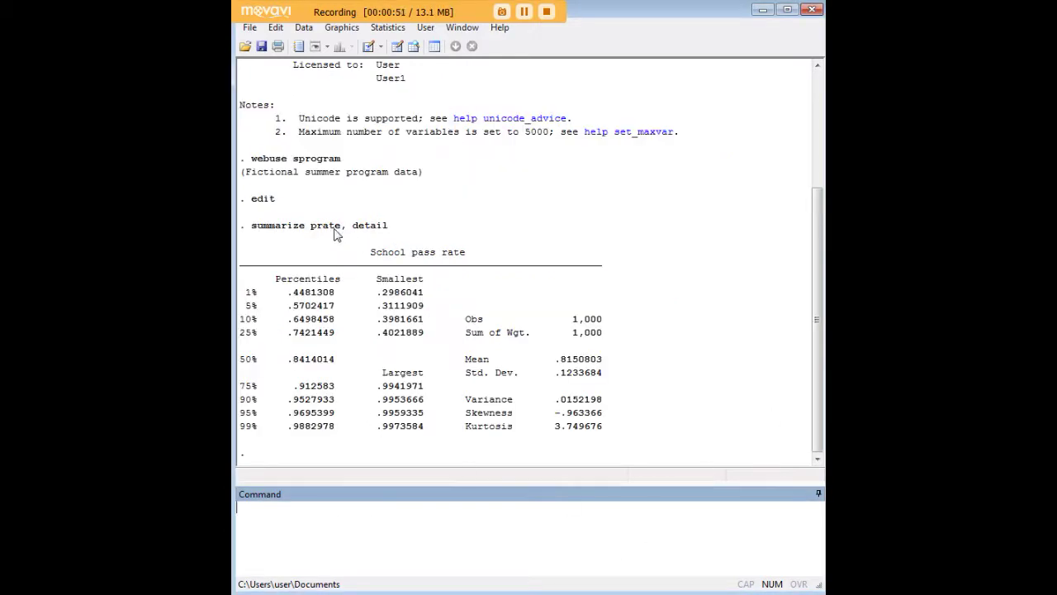
pyautogui.click(365, 233)
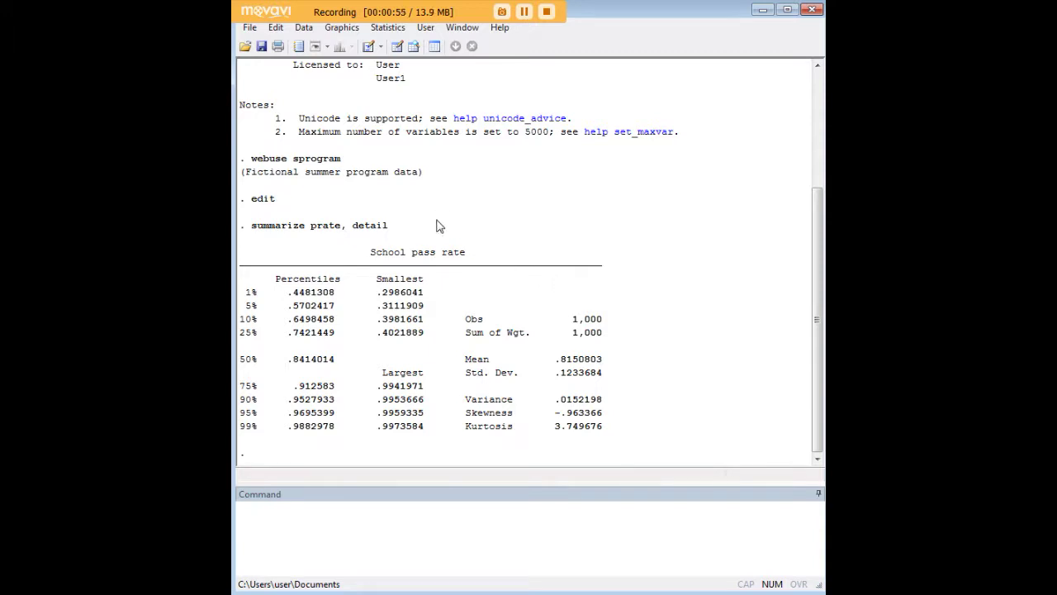
pyautogui.moveTo(390, 226); pyautogui.dragTo(257, 226)
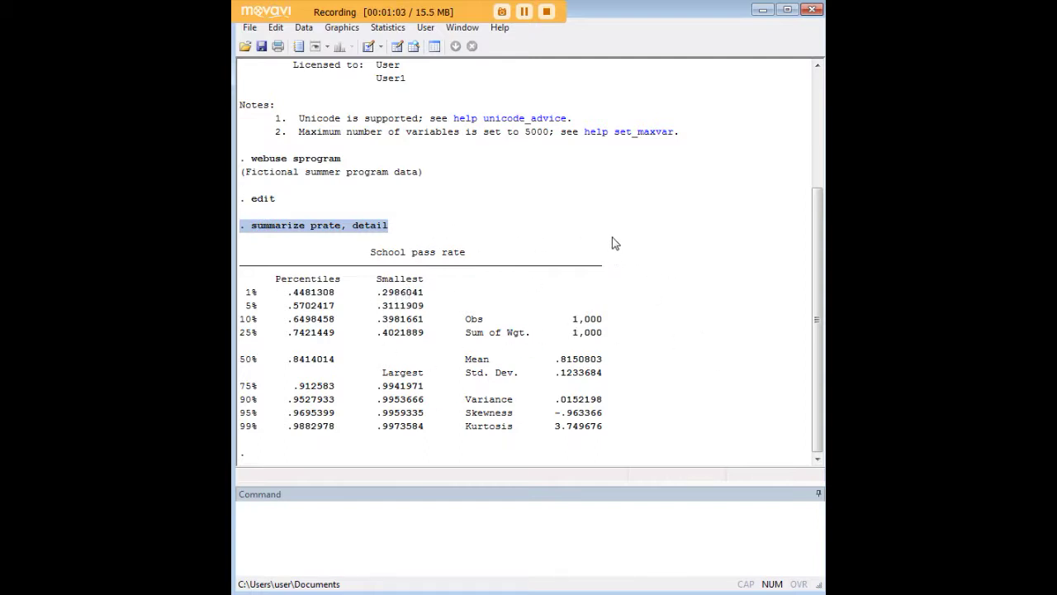
pyautogui.click(591, 229)
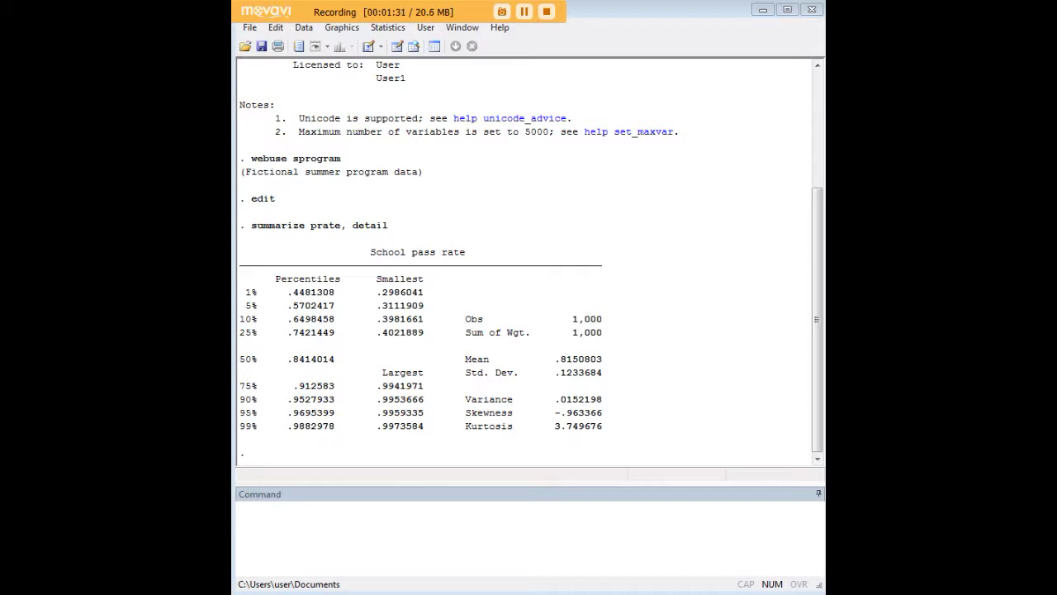
pyautogui.click(593, 520)
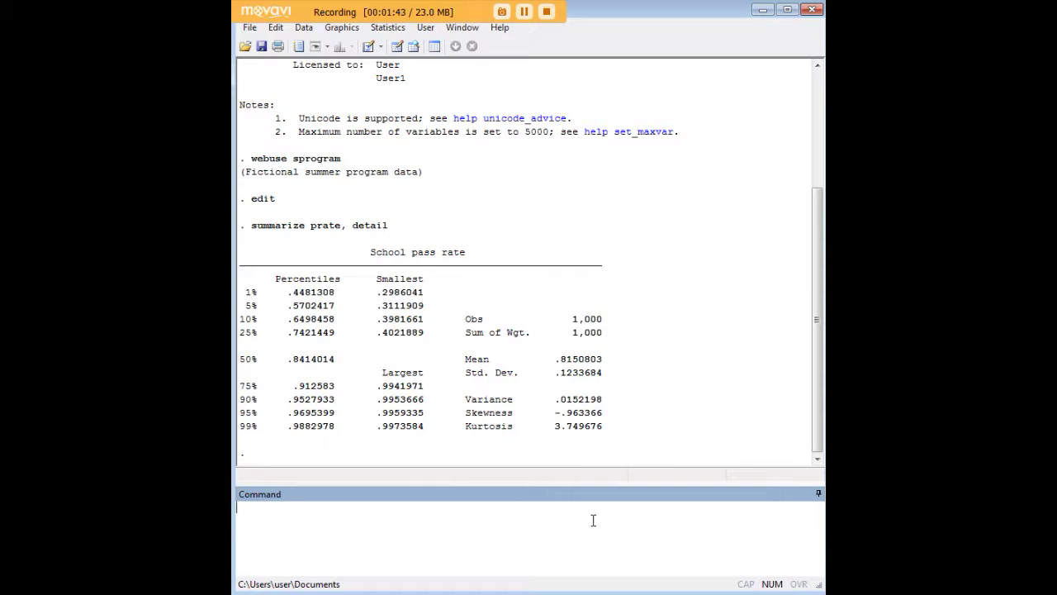
pyautogui.write('betareg prate i.summer freemeals pdonations')
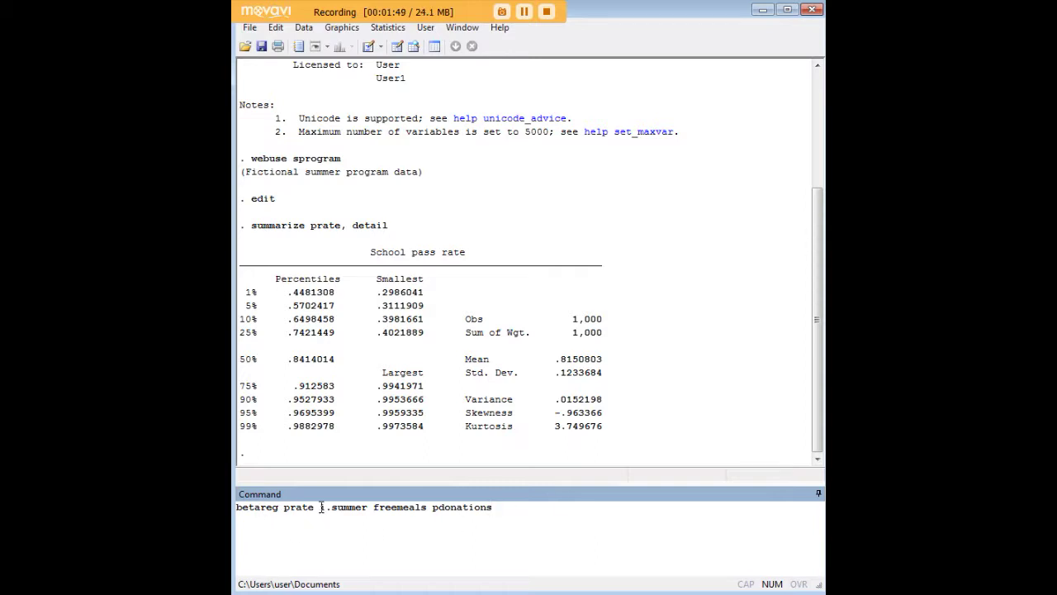
# Run betareg of prate on i.summer, freemeals and pdonations and display the full output
pyautogui.moveTo(319, 506); pyautogui.dragTo(283, 506)
pyautogui.click(313, 506)
pyautogui.moveTo(492, 506); pyautogui.dragTo(374, 508)
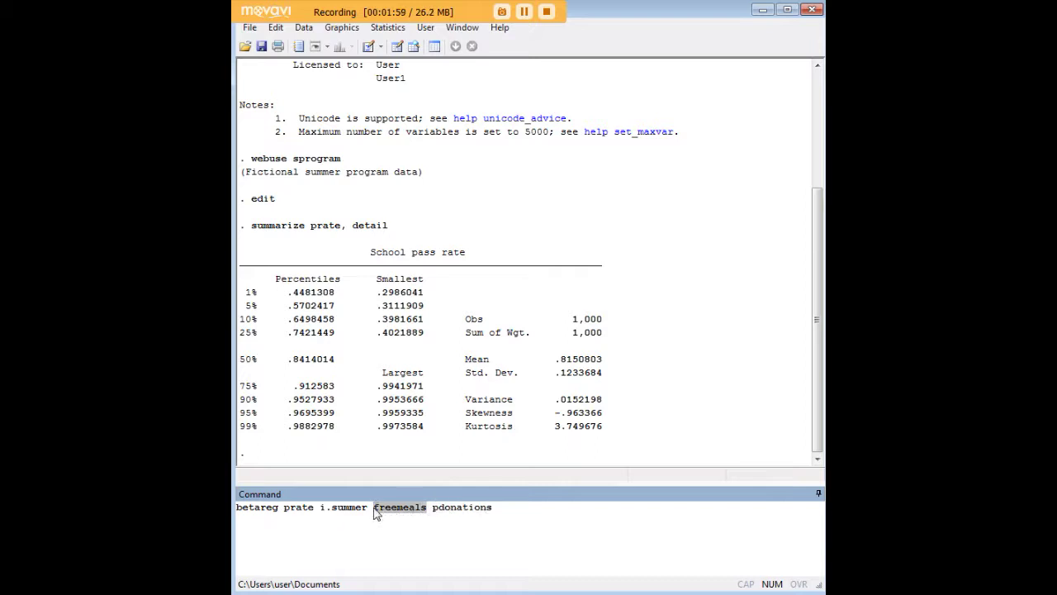
pyautogui.click(369, 507)
pyautogui.moveTo(368, 507); pyautogui.dragTo(321, 508)
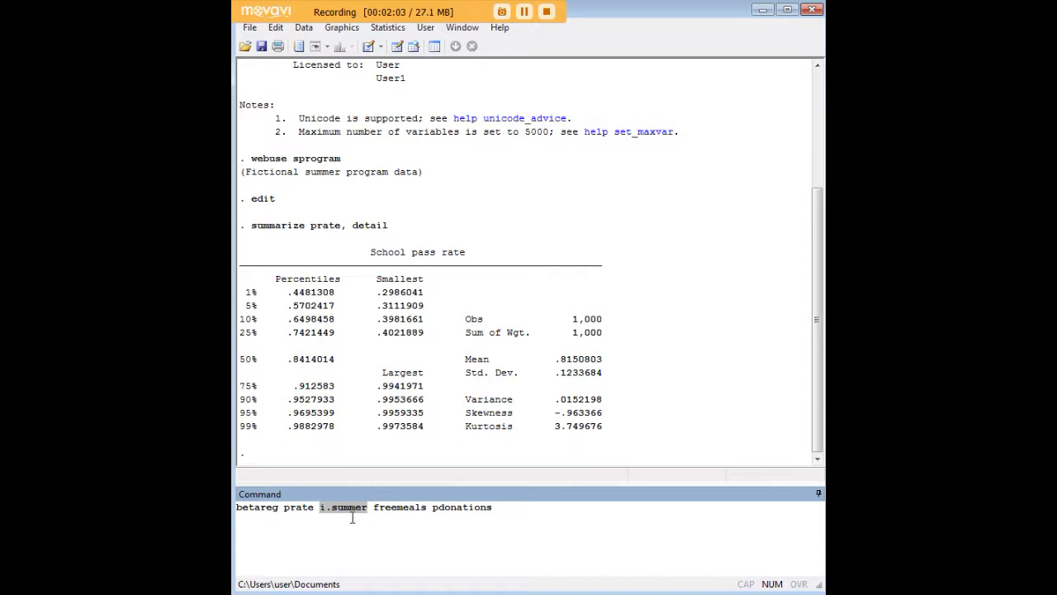
pyautogui.press('End')
pyautogui.moveTo(331, 508); pyautogui.dragTo(320, 508)
pyautogui.click(366, 507)
pyautogui.press('Return')
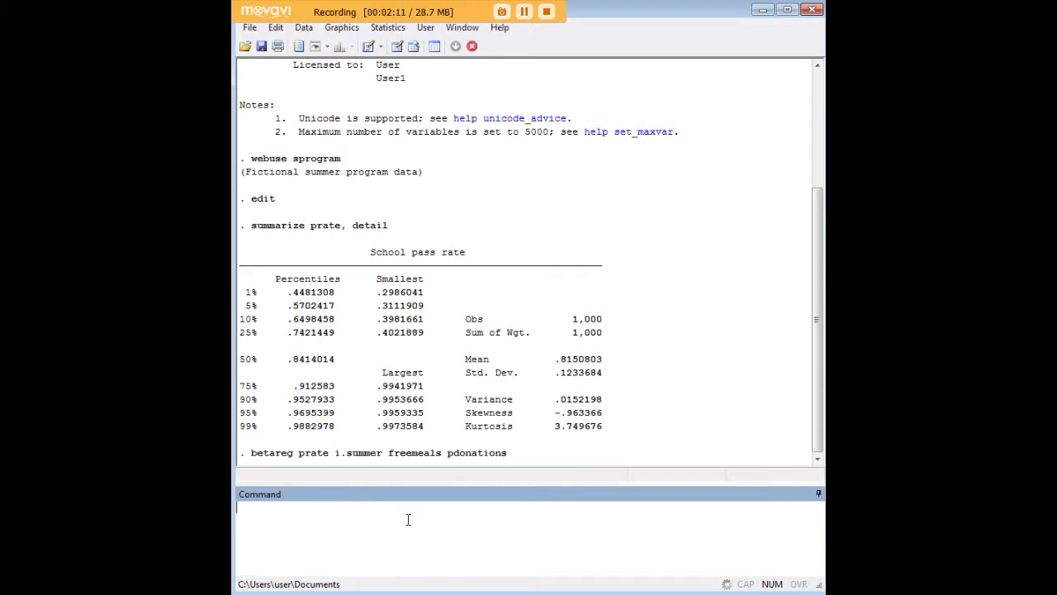
pyautogui.click(265, 454)
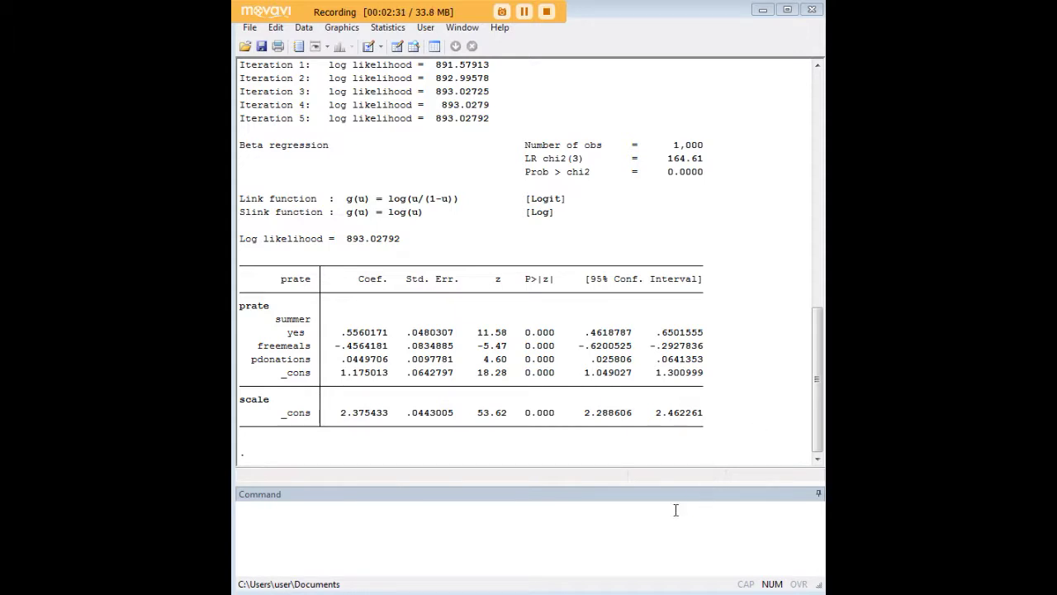
# Run margins r.summer to get the summer vs non-summer pass-rate contrast of about 0.089
pyautogui.click(658, 533)
pyautogui.write('margins r.summer')
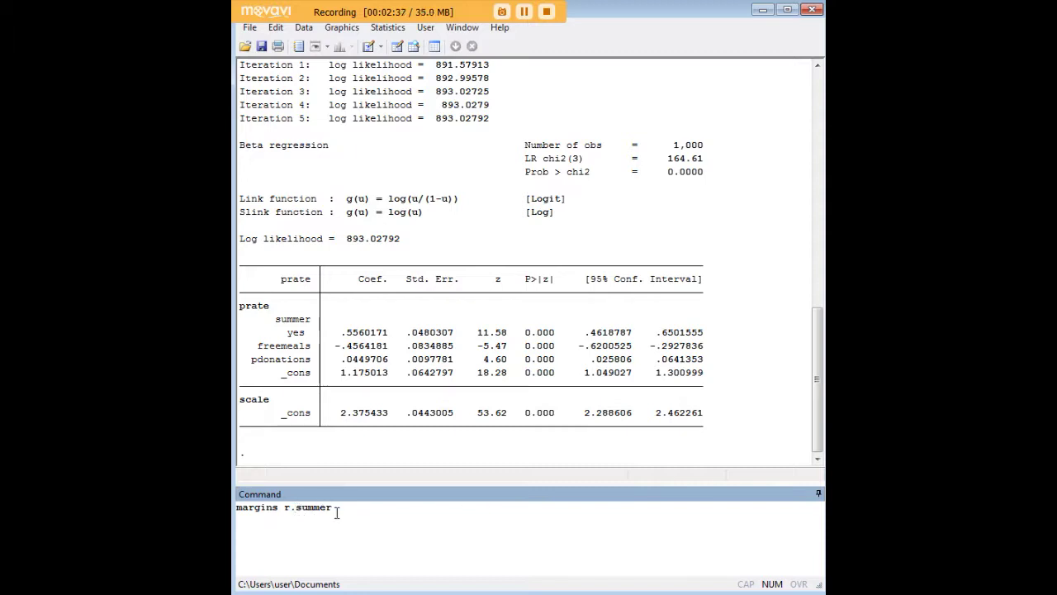
pyautogui.moveTo(334, 508); pyautogui.dragTo(297, 507)
pyautogui.click(295, 508)
pyautogui.press('Return')
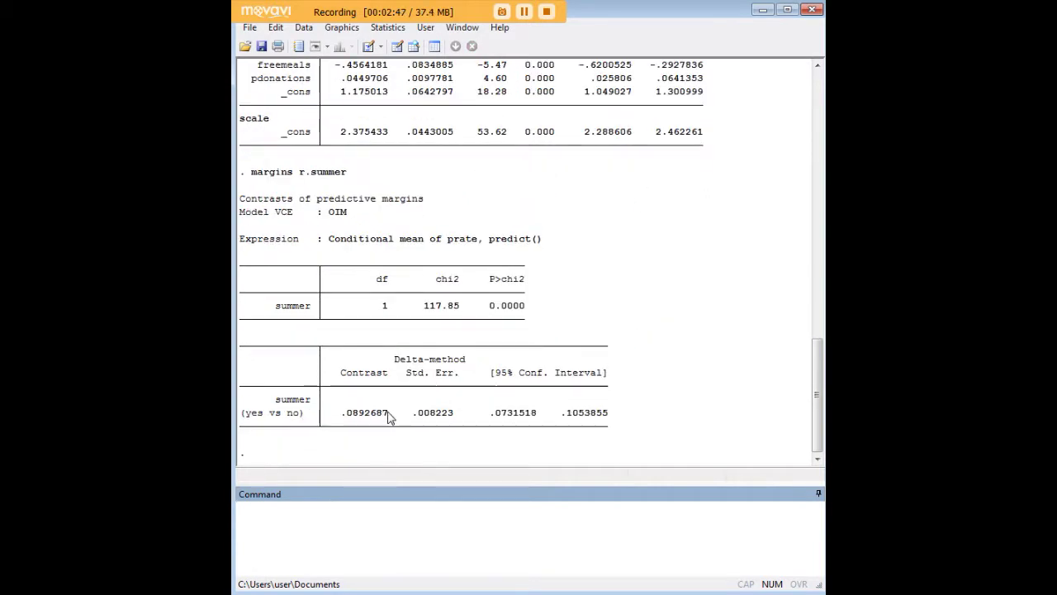
pyautogui.moveTo(394, 413); pyautogui.dragTo(345, 417)
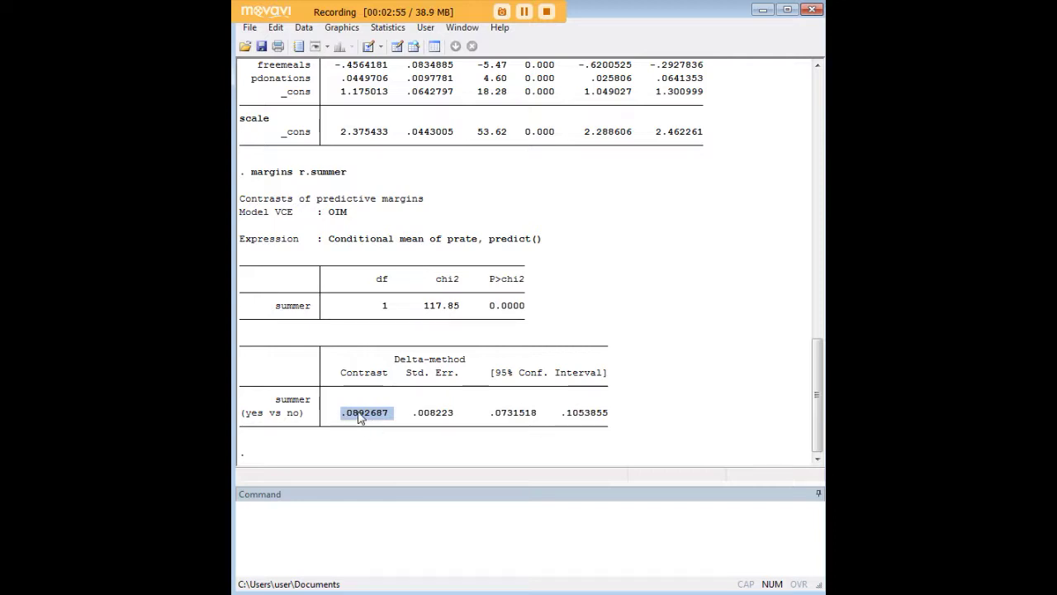
pyautogui.click(364, 413)
pyautogui.scroll(2, 405, 415)
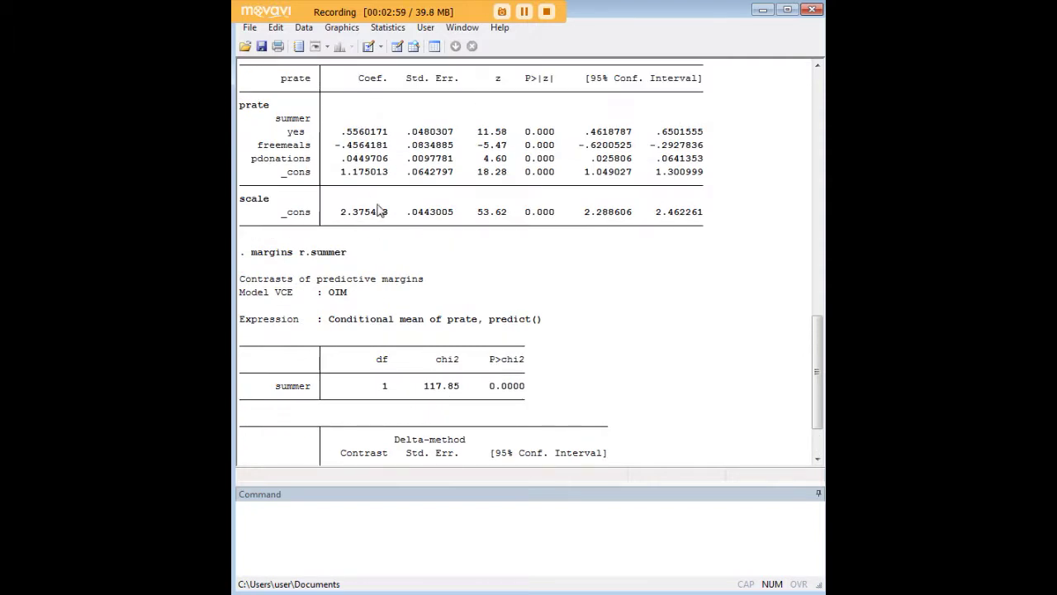
pyautogui.scroll(2, 417, 190)
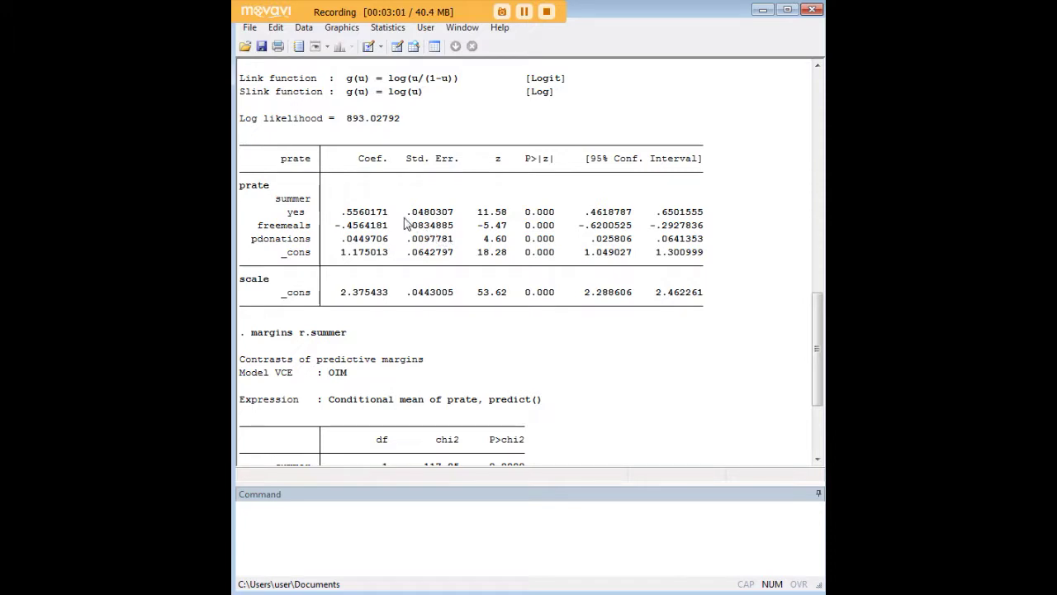
pyautogui.scroll(-4, 370, 239)
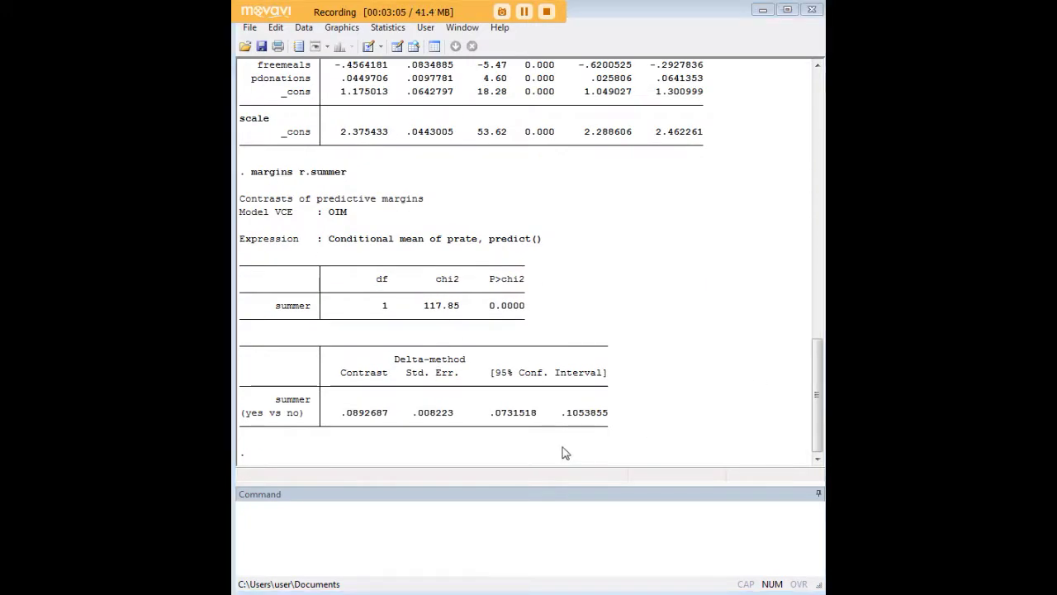
pyautogui.click(547, 516)
# Draw the summer contrast with marginsplot, then minimize, restore and close the graph
pyautogui.write('marginsplot')
pyautogui.press('Return')
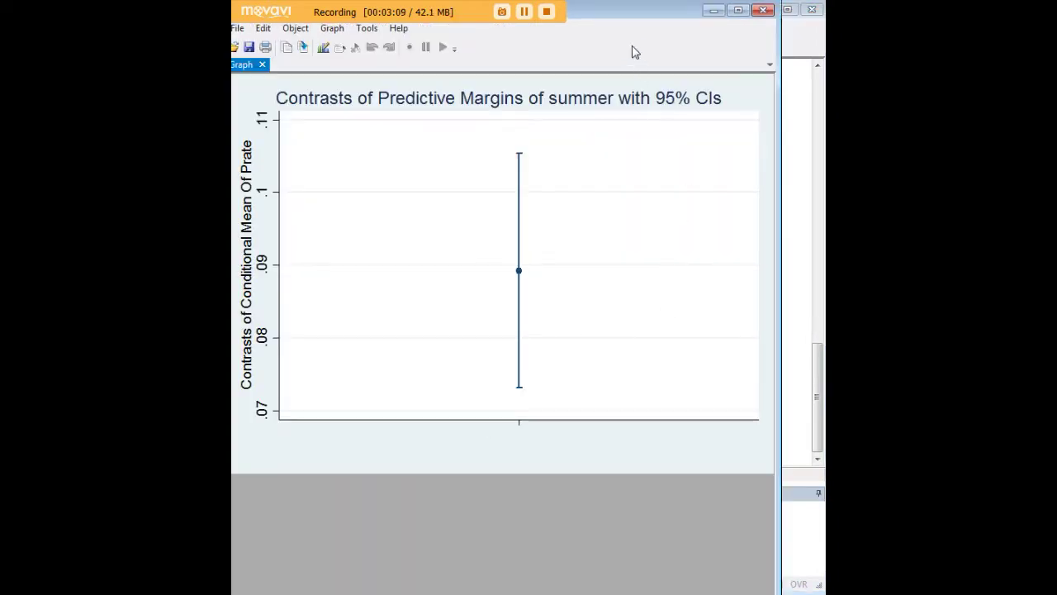
pyautogui.moveTo(631, 53)
pyautogui.mouseDown()
pyautogui.moveTo(614, 460)
pyautogui.moveTo(679, 42)
pyautogui.mouseUp()
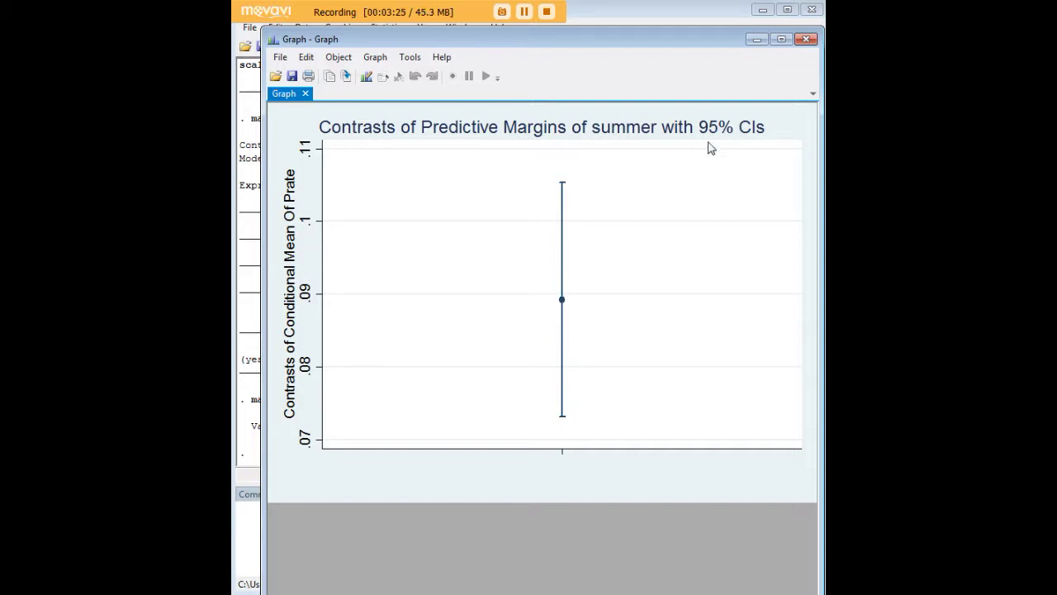
pyautogui.click(757, 39)
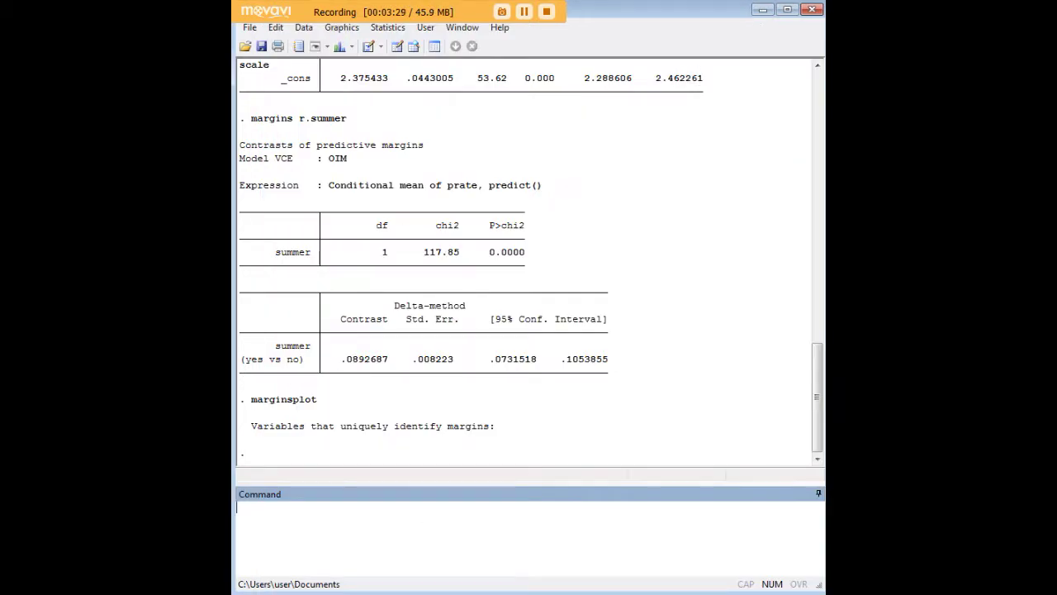
pyautogui.click(331, 588)
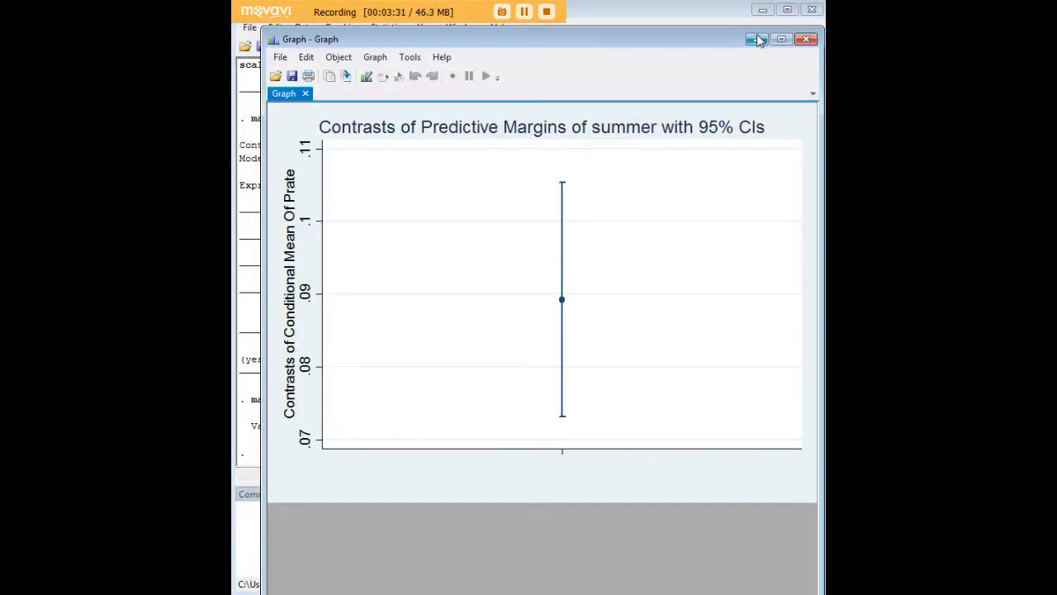
pyautogui.click(806, 40)
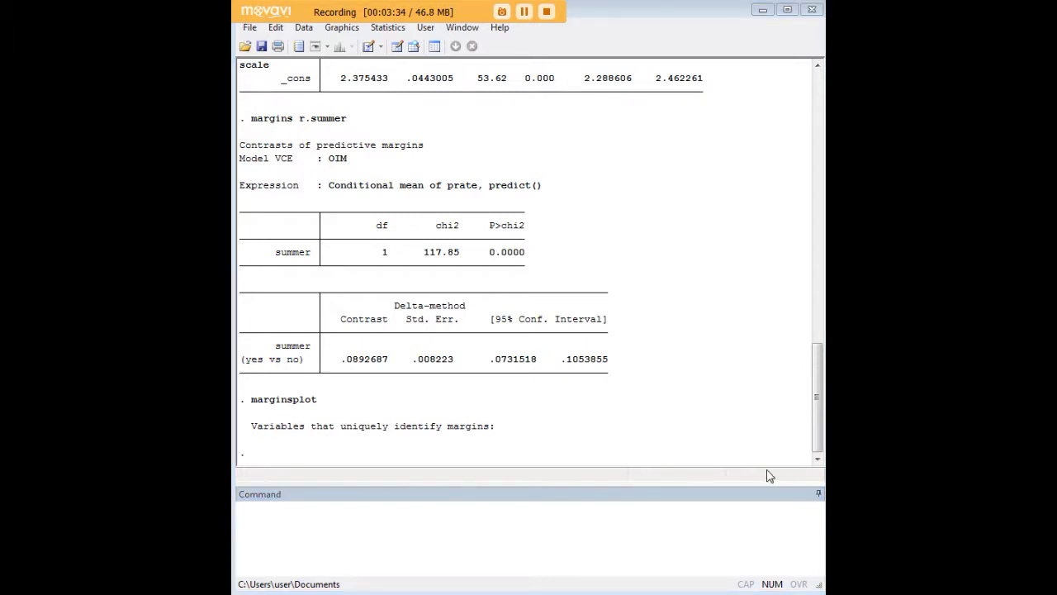
# Compute dy/ex marginal effects: freemeals −0.033 and pdonations 0.020
pyautogui.click(688, 523)
pyautogui.write('margins, dyex(pdonations freemeals')
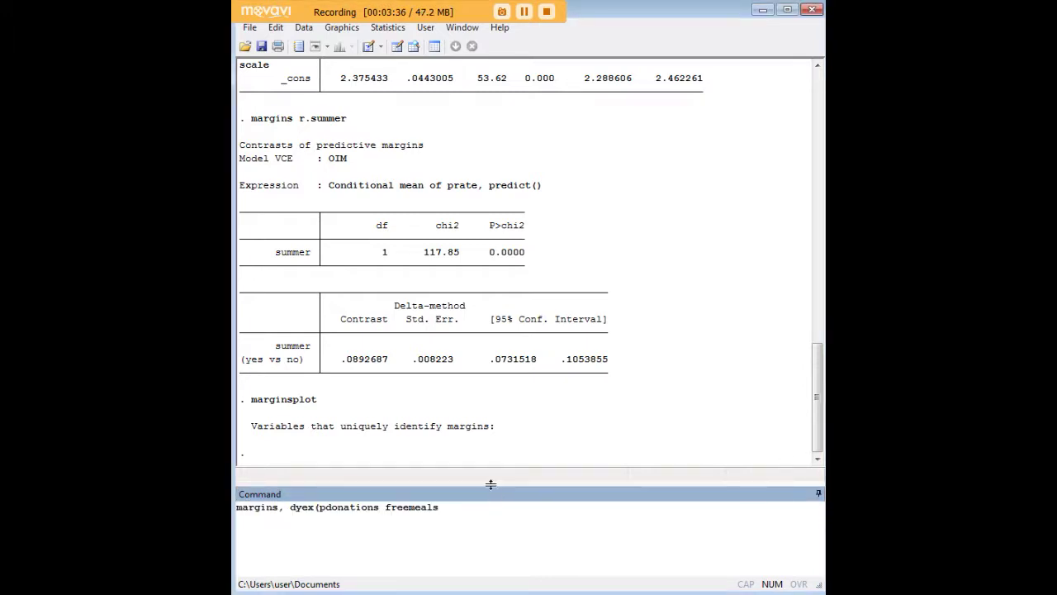
pyautogui.write(')')
pyautogui.moveTo(290, 510); pyautogui.dragTo(314, 509)
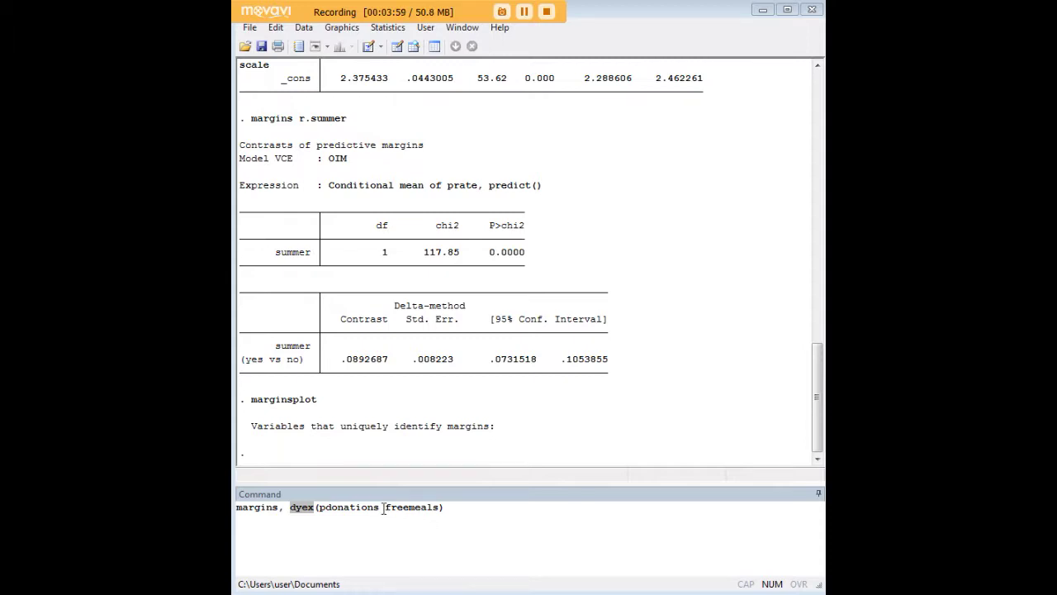
pyautogui.click(296, 508)
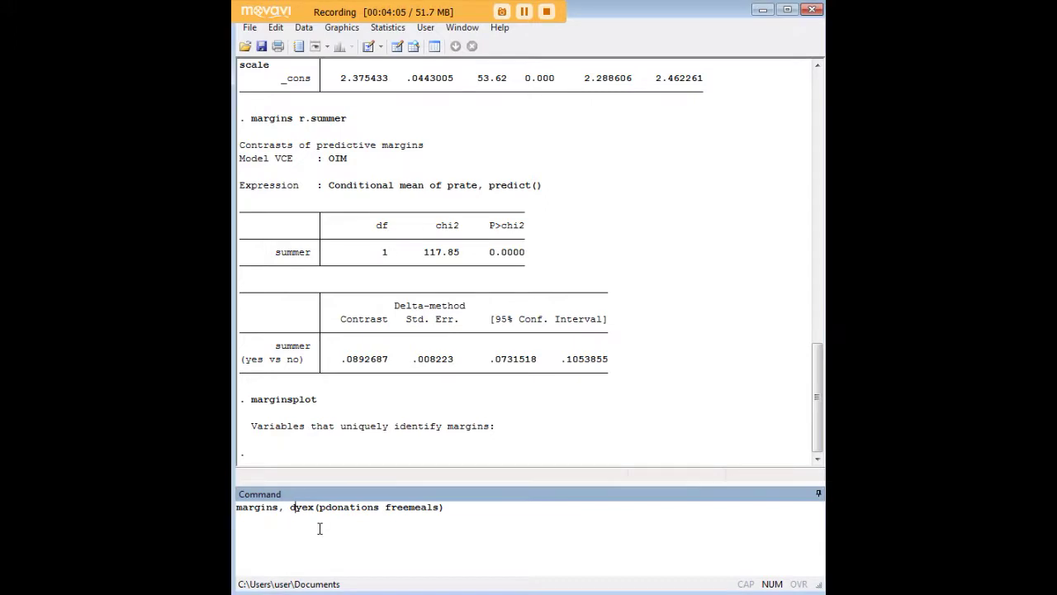
pyautogui.press('BackSpace')
pyautogui.write('e')
pyautogui.press('Return')
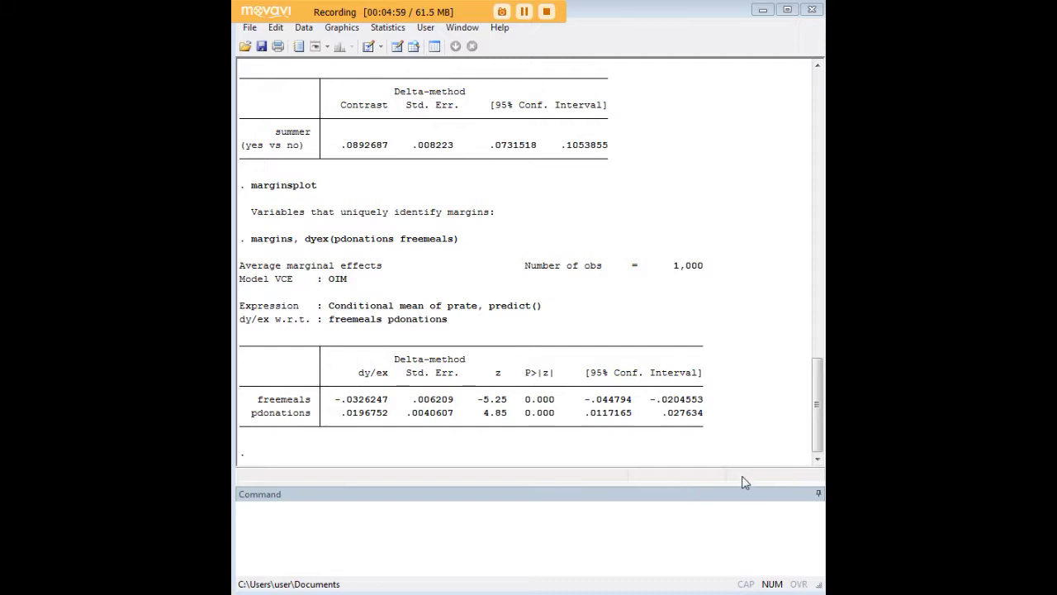
pyautogui.click(698, 513)
# Recall marginsplot to graph the freemeals and pdonations marginal effects, then close the graph
pyautogui.press('pageup')
pyautogui.press('pageup')
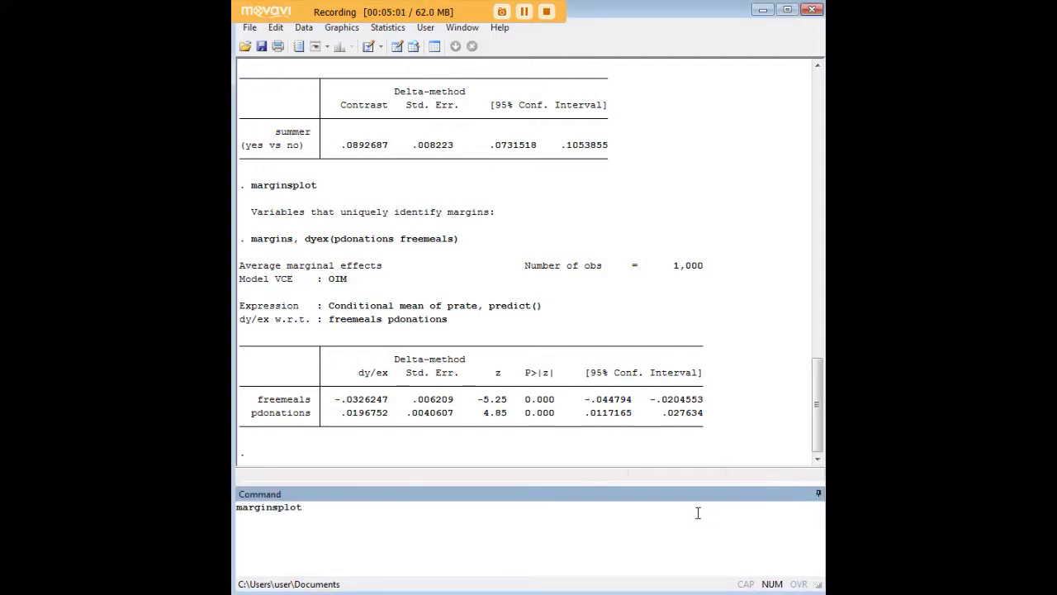
pyautogui.press('Return')
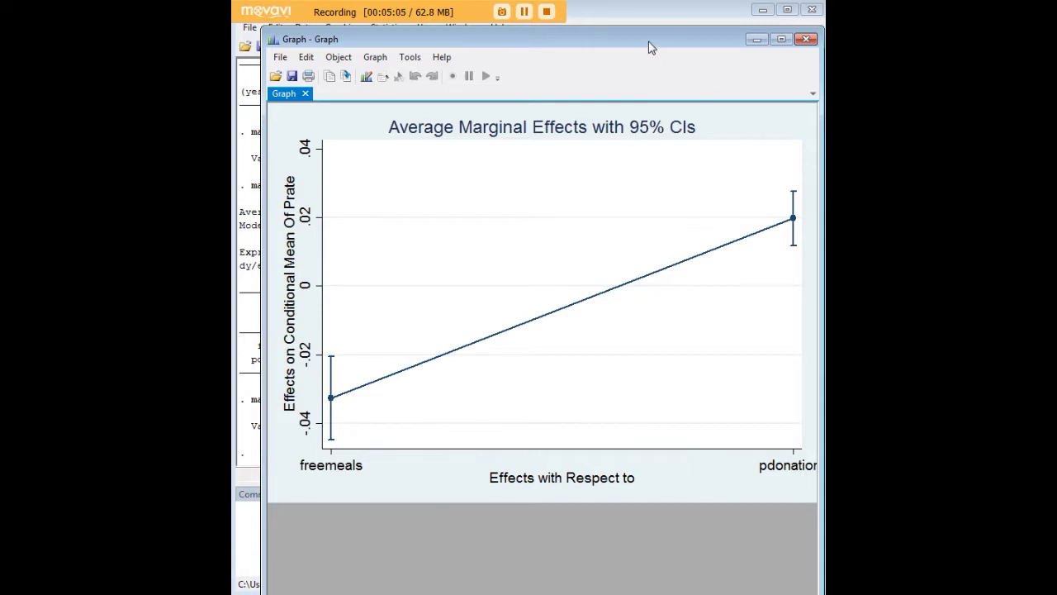
pyautogui.moveTo(649, 42); pyautogui.dragTo(633, 43)
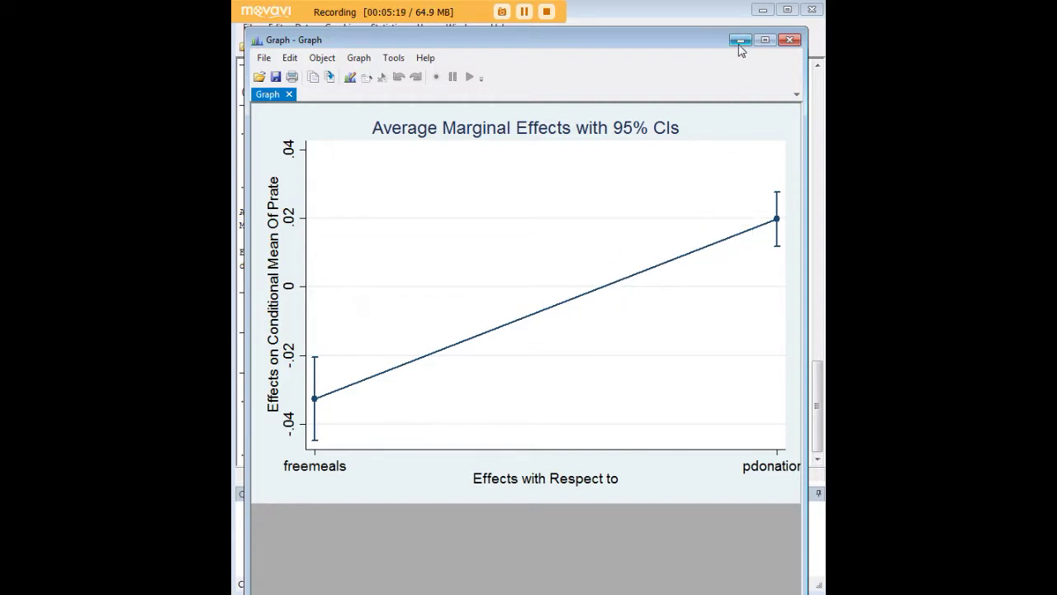
pyautogui.click(789, 43)
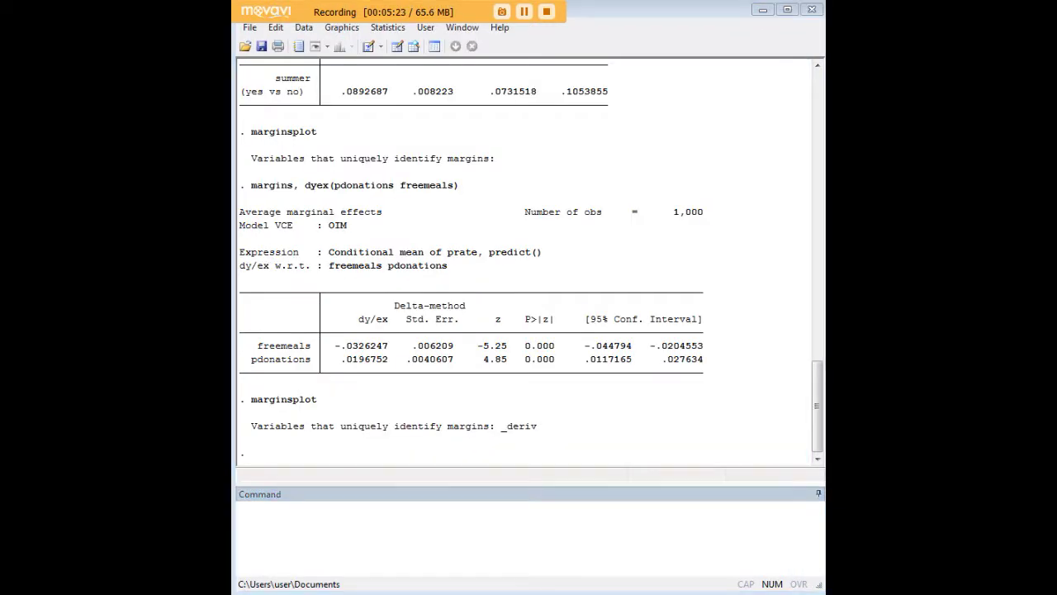
# Replace the current data with the simulated urban pollution dataset via webuse pollution, clear
pyautogui.click(708, 530)
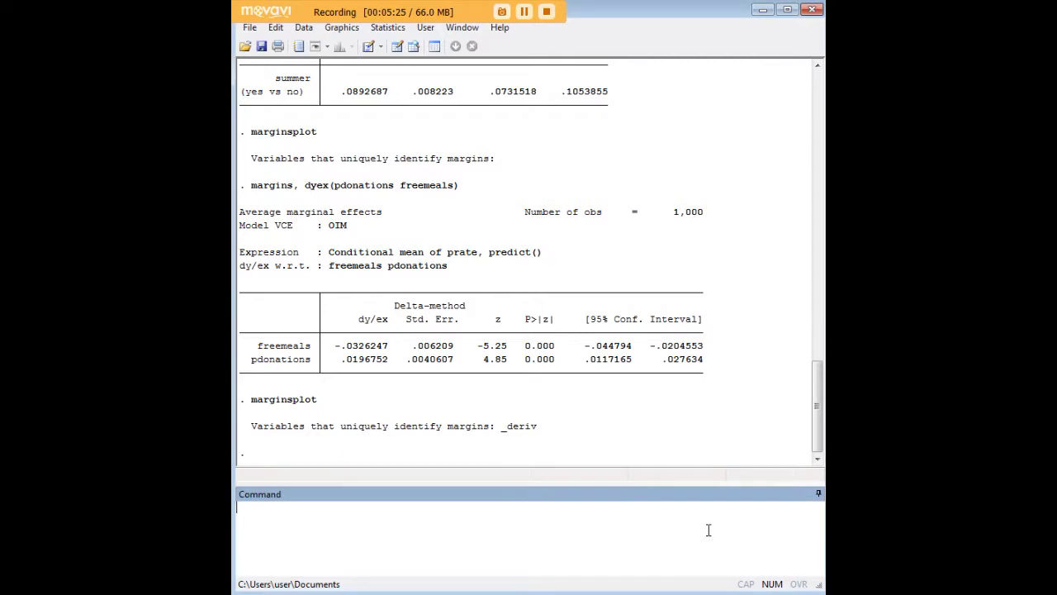
pyautogui.write('webuse pollution, clear')
pyautogui.press('Return')
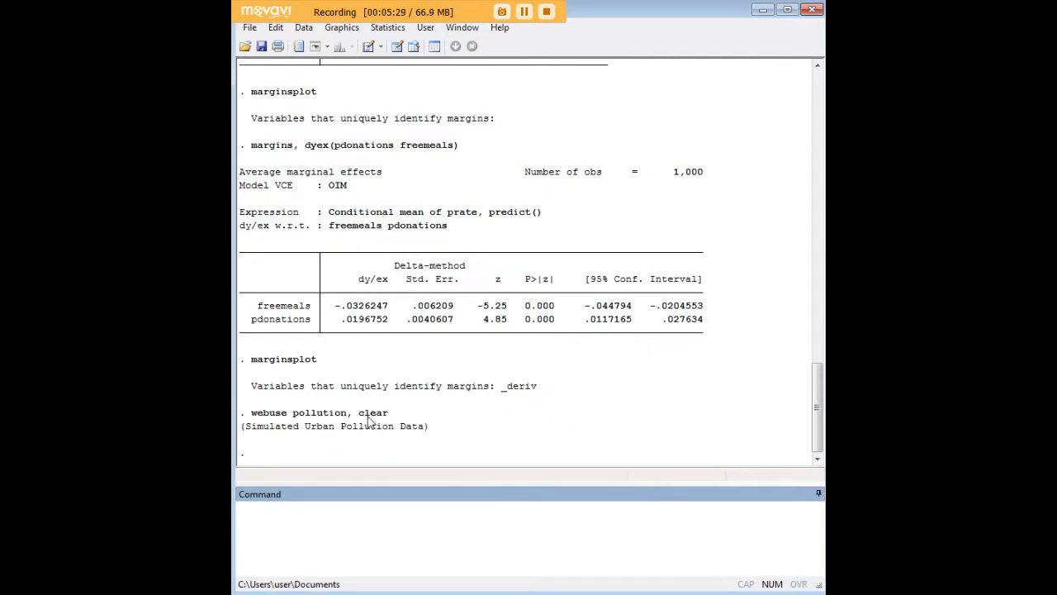
pyautogui.moveTo(395, 416); pyautogui.dragTo(254, 415)
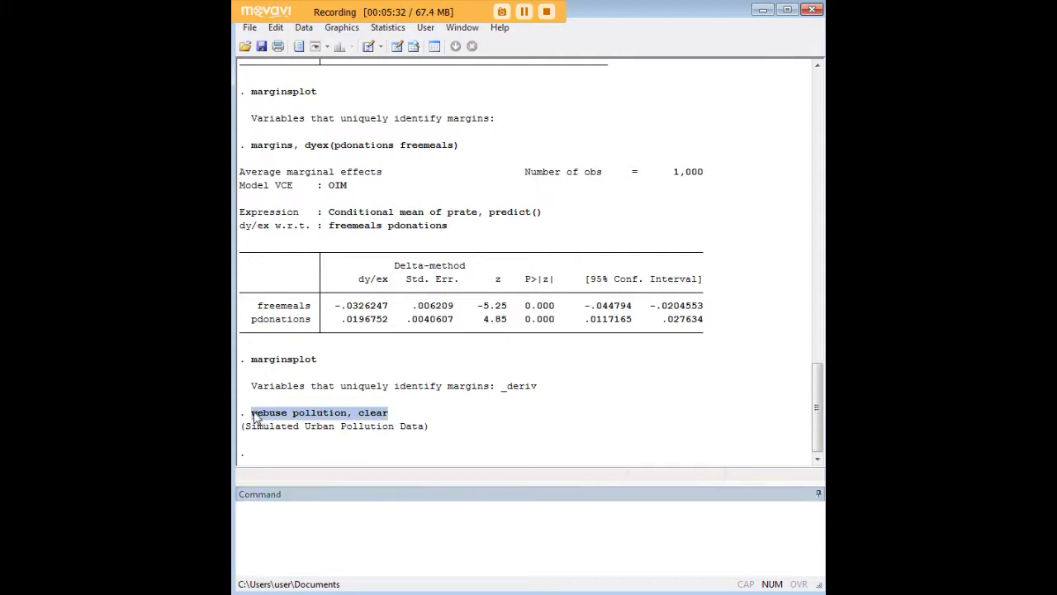
pyautogui.click(486, 532)
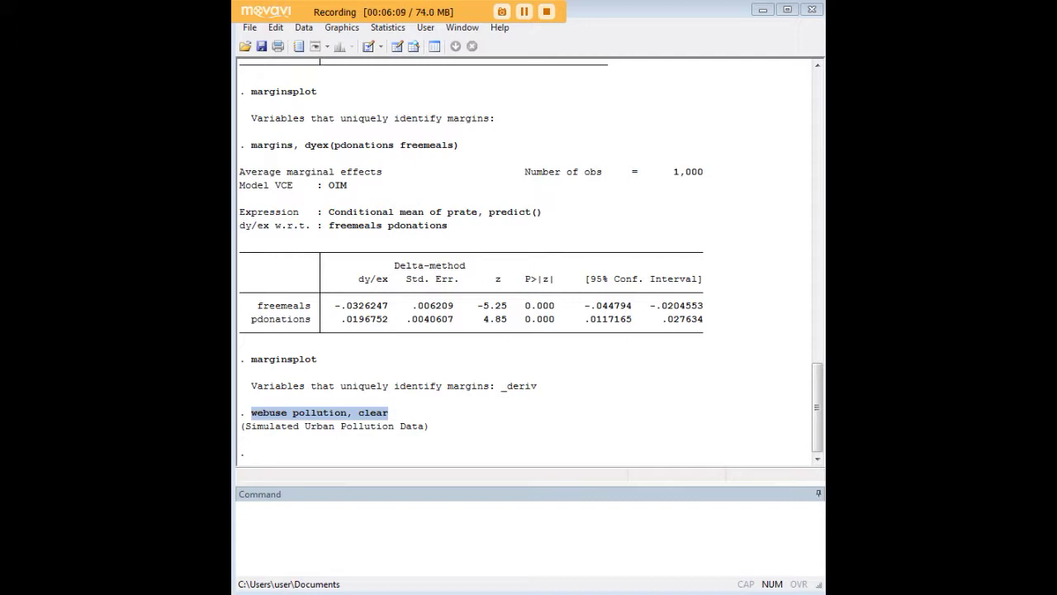
pyautogui.click(652, 515)
# Paste and run fracreg logit pollution guzzler rainfall industrial
pyautogui.write('fracreg logit pollution guzzler rainfall industrial')
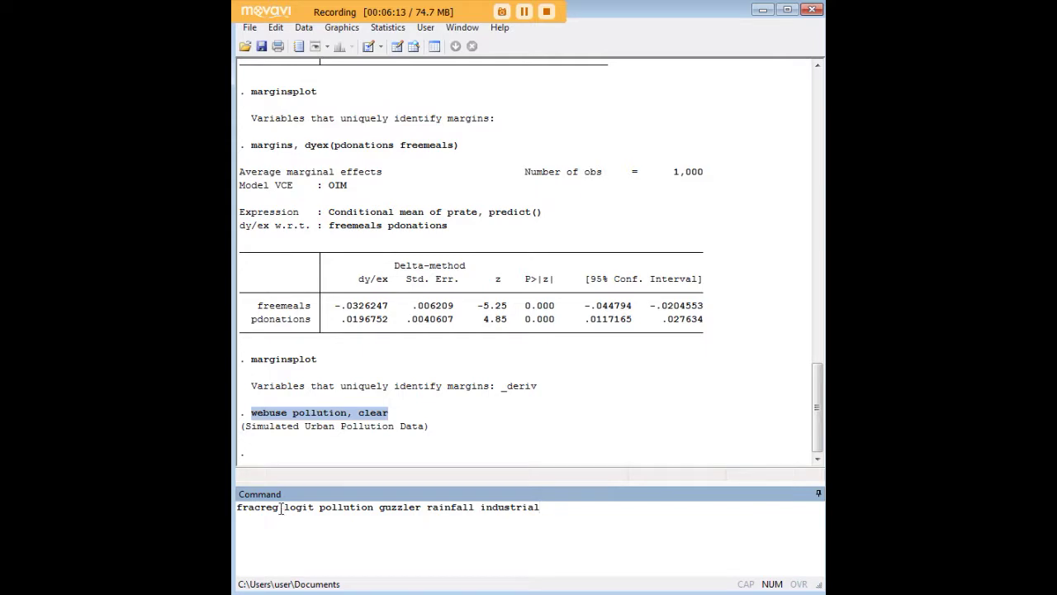
pyautogui.moveTo(280, 508); pyautogui.dragTo(235, 507)
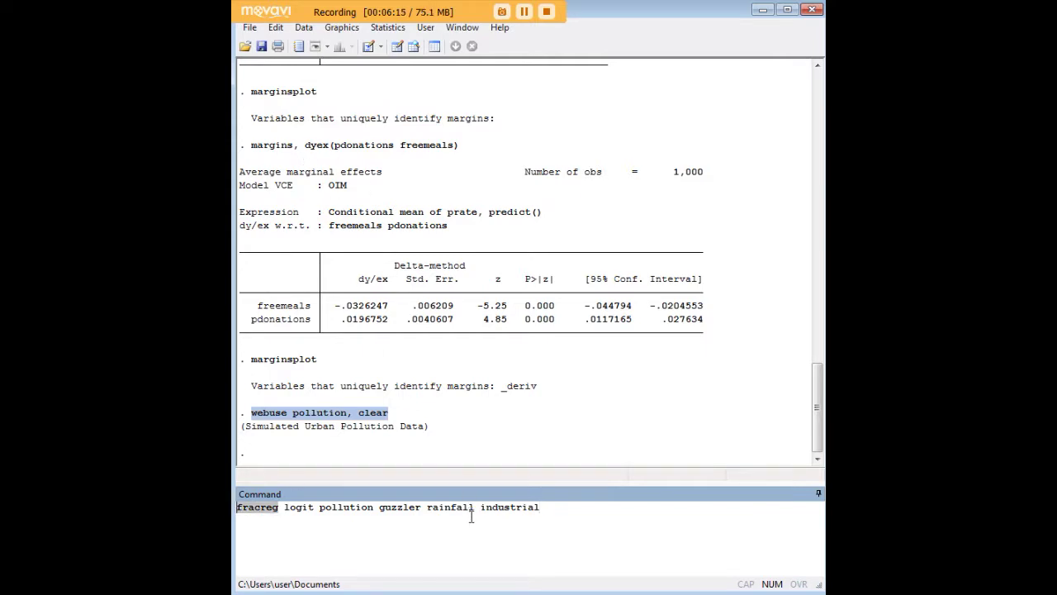
pyautogui.click(314, 508)
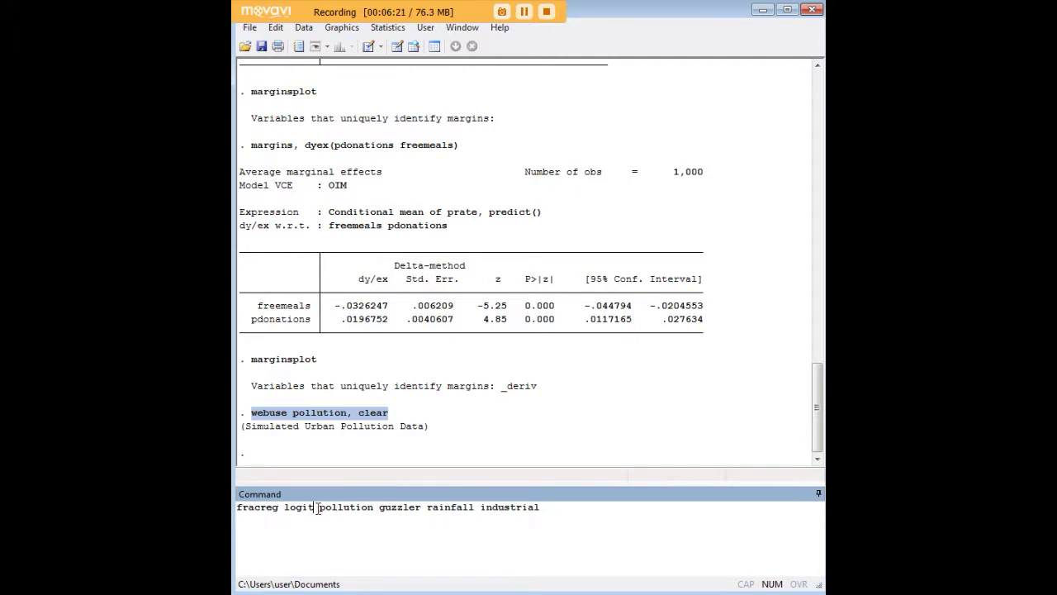
pyautogui.moveTo(319, 508); pyautogui.dragTo(373, 509)
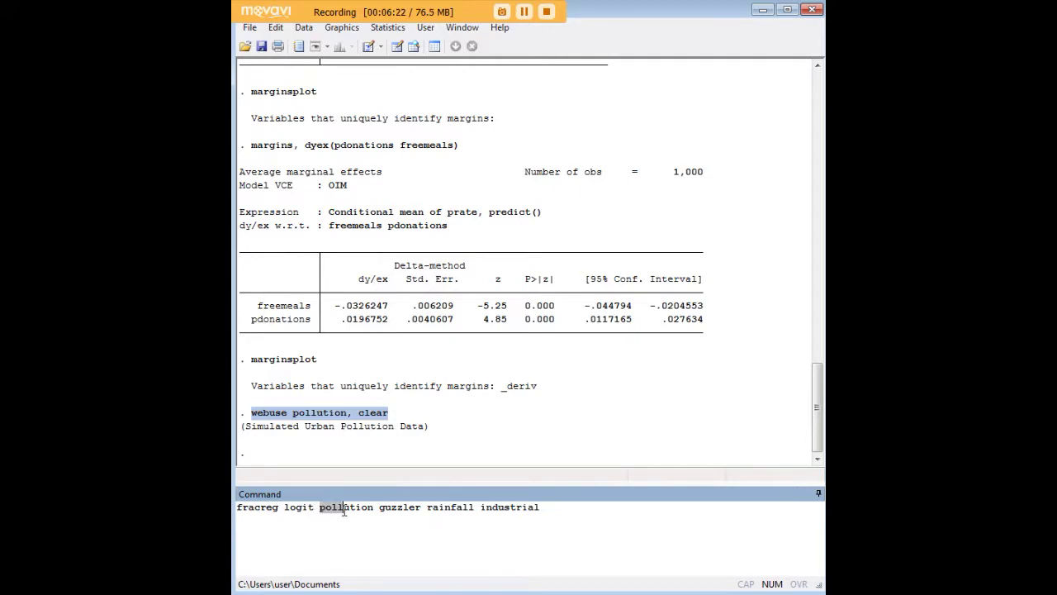
pyautogui.click(398, 509)
pyautogui.click(539, 512)
pyautogui.press('Return')
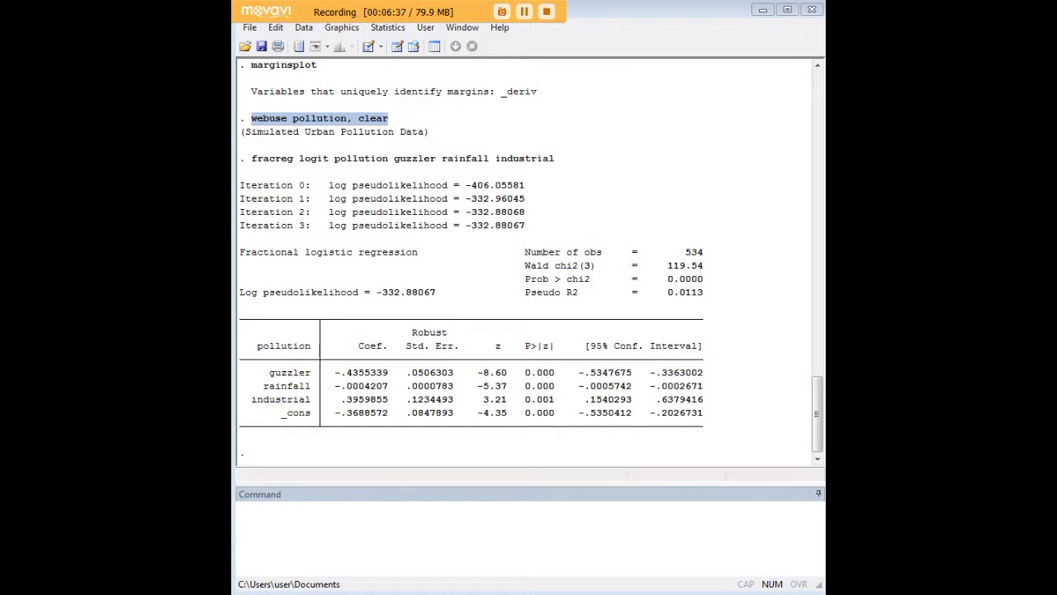
pyautogui.click(717, 532)
# Compute and plot dyex(_all) marginal effects, close the graph, and open the pollution data in the editor
pyautogui.write('margins, dyex(_all)')
pyautogui.press('Return')
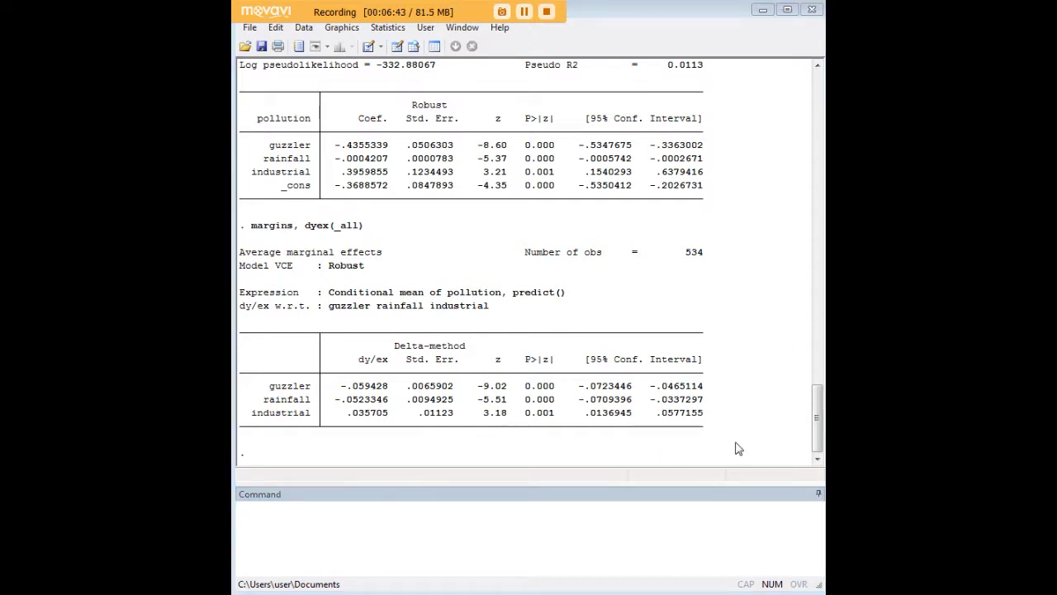
pyautogui.click(612, 512)
pyautogui.write('marginsplot')
pyautogui.press('Return')
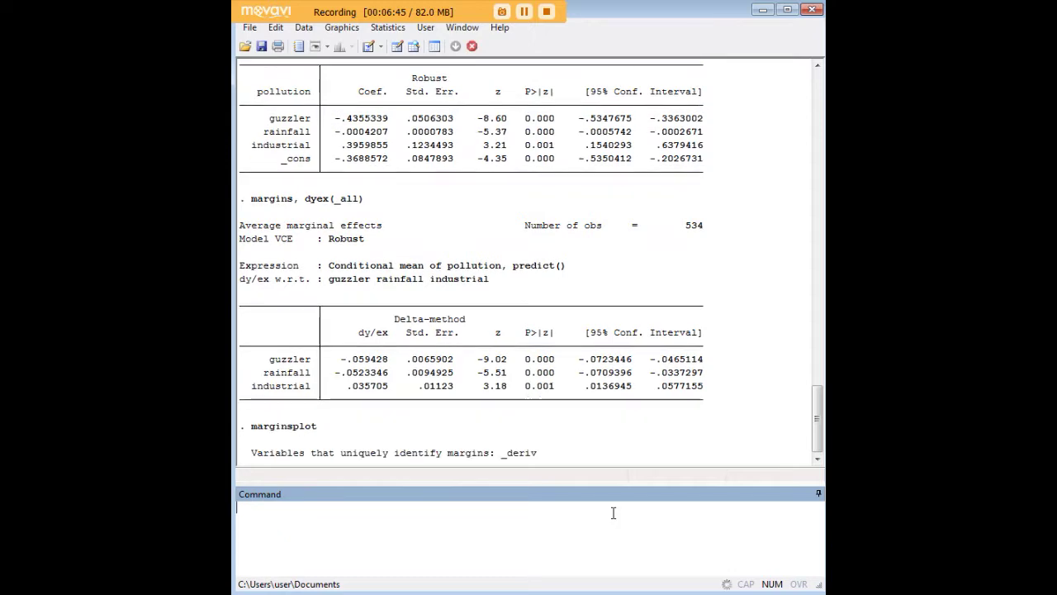
pyautogui.click(750, 36)
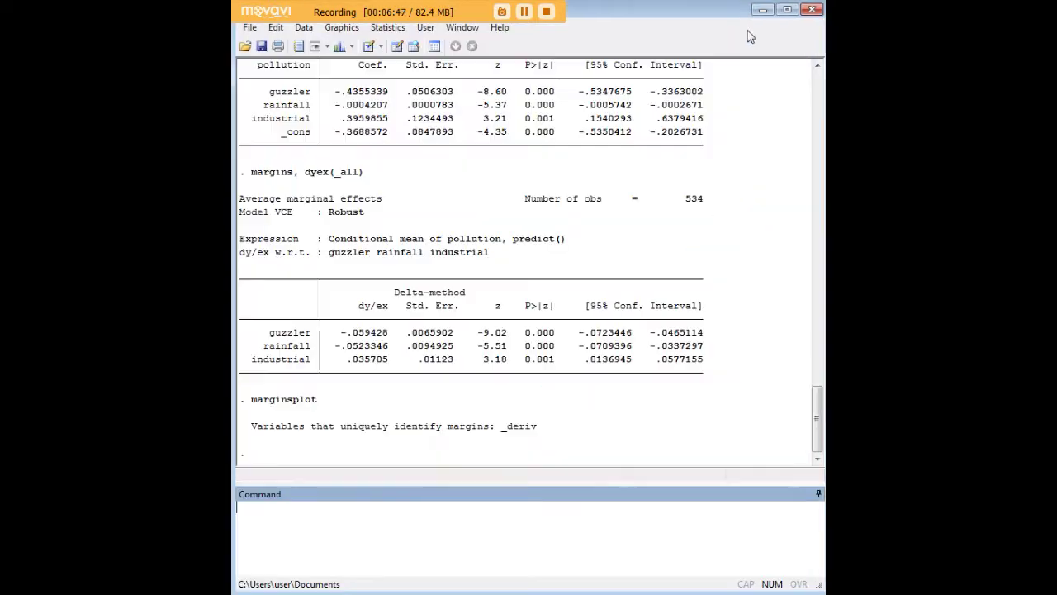
pyautogui.write('edit')
pyautogui.press('Return')
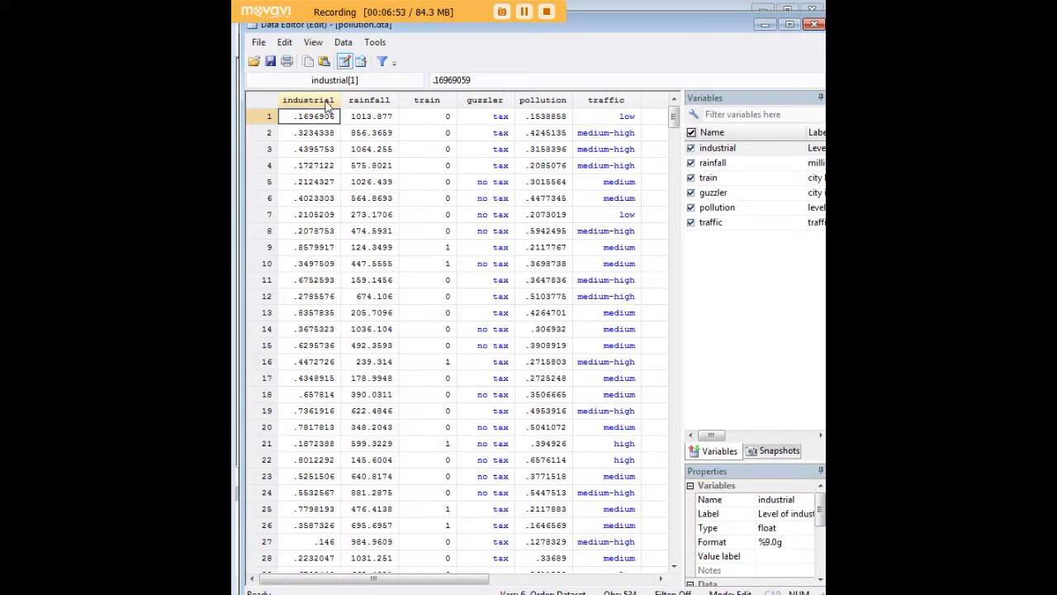
# Inspect city 5's guzzler, rainfall and industrial cells in the Data Editor, then minimize it
pyautogui.click(541, 104)
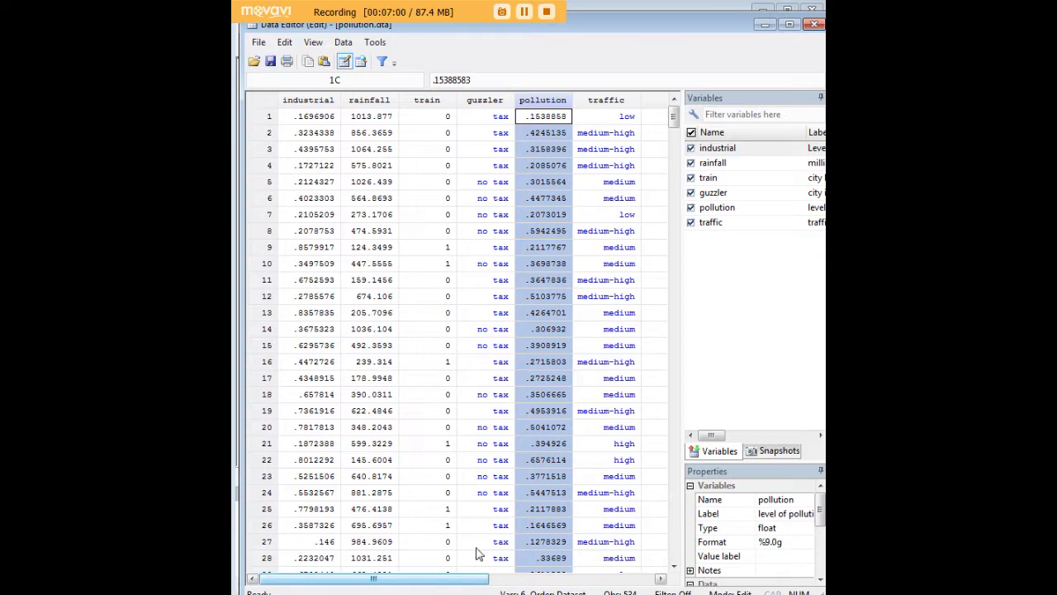
pyautogui.click(488, 118)
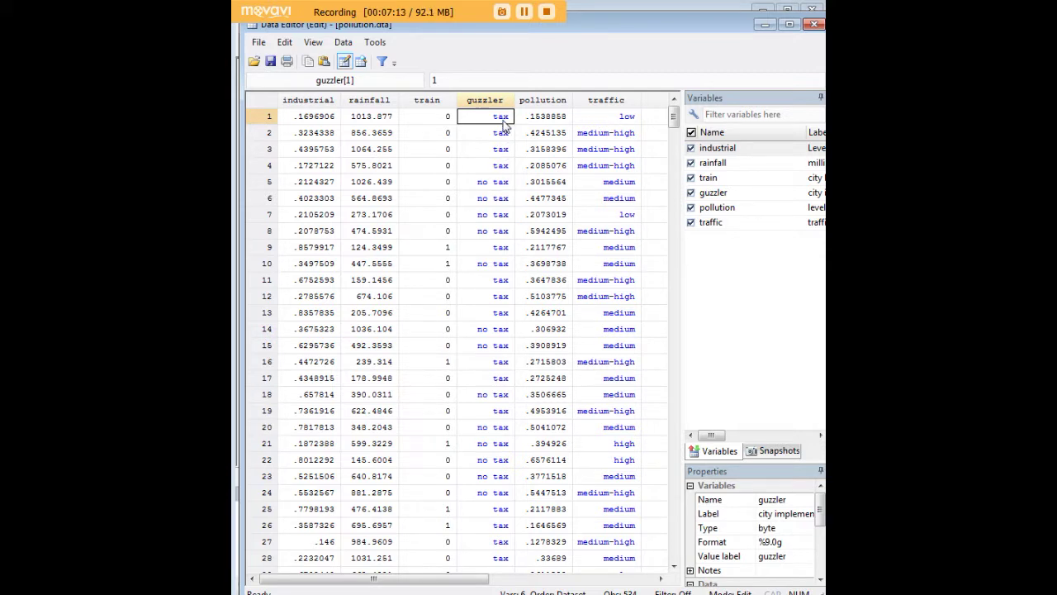
pyautogui.click(493, 184)
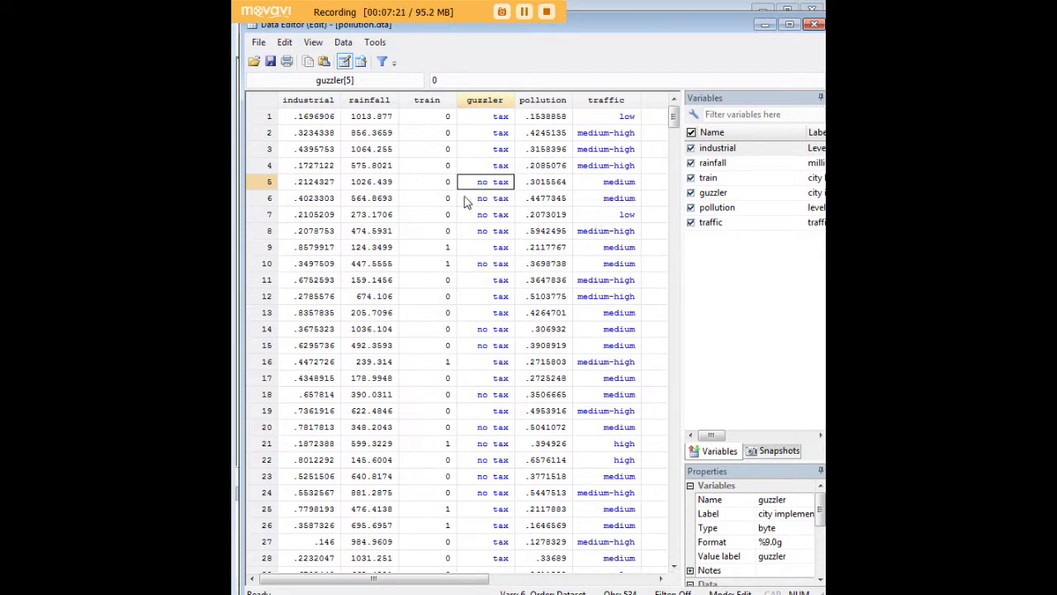
pyautogui.click(385, 185)
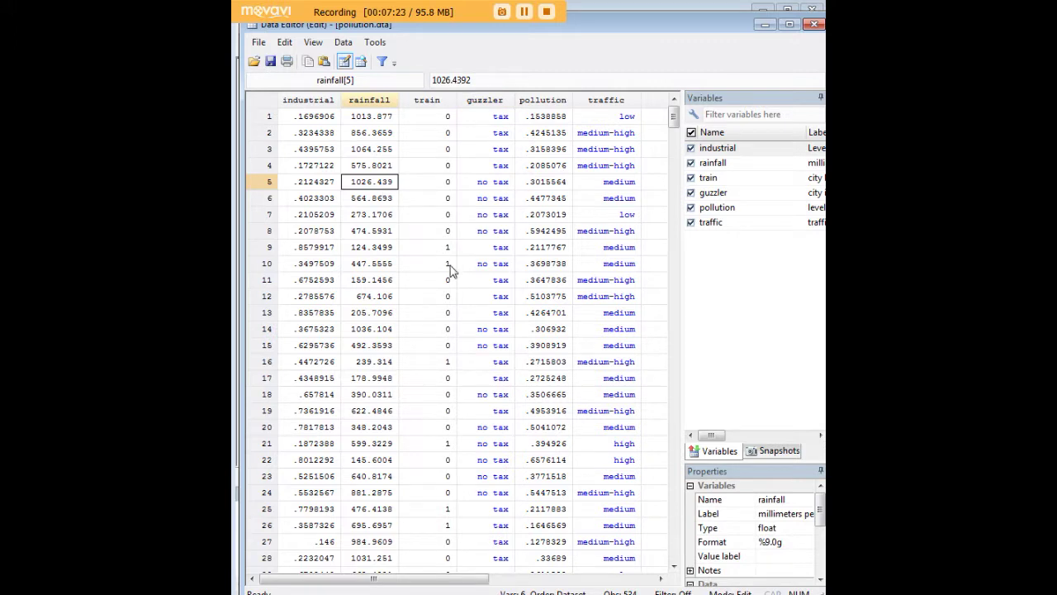
pyautogui.click(311, 190)
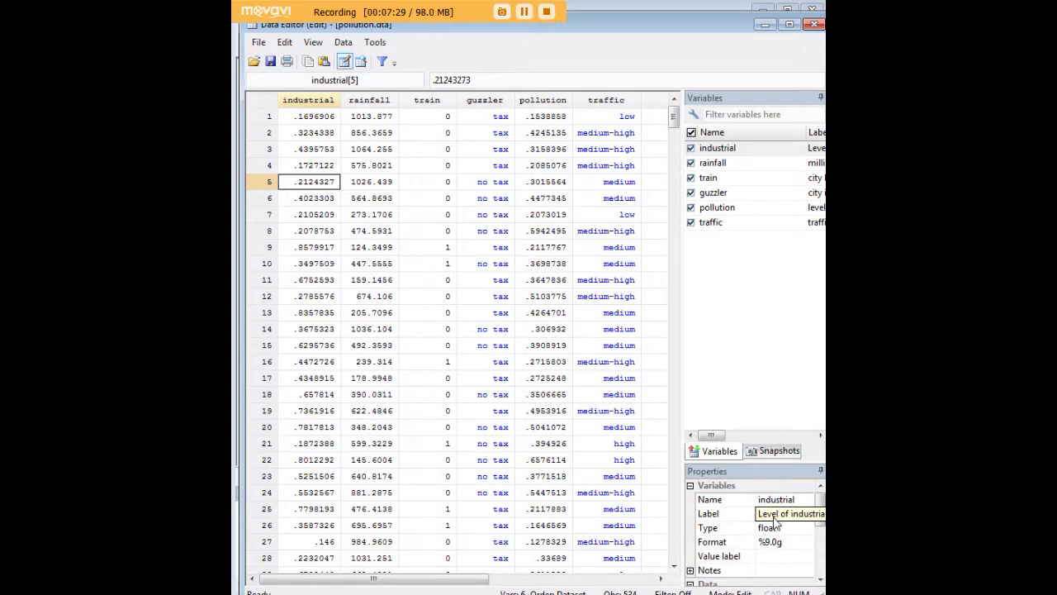
pyautogui.click(378, 188)
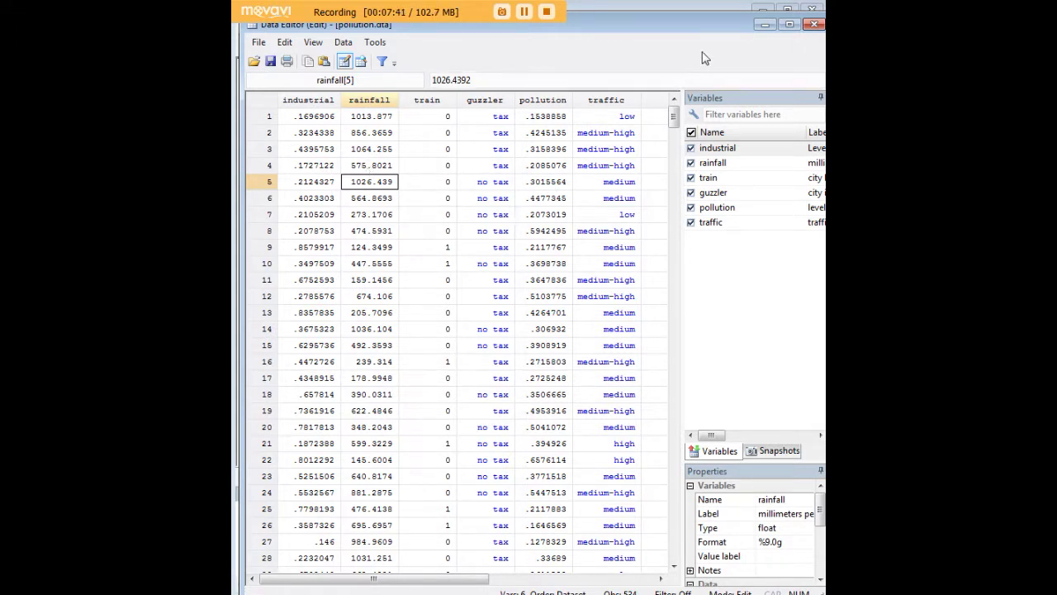
pyautogui.click(764, 26)
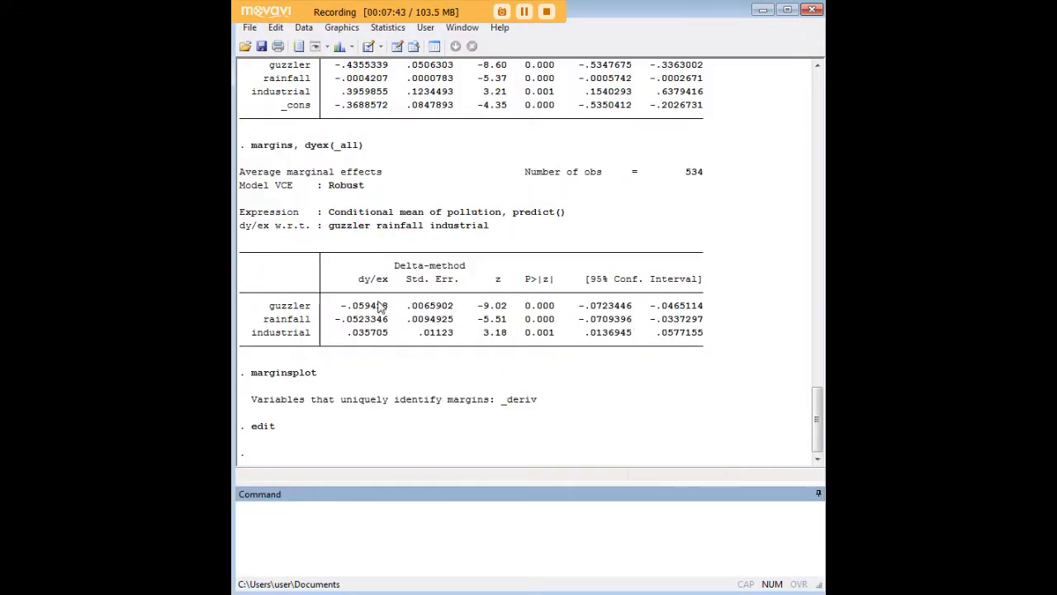
pyautogui.scroll(5, 413, 285)
pyautogui.scroll(2, 438, 276)
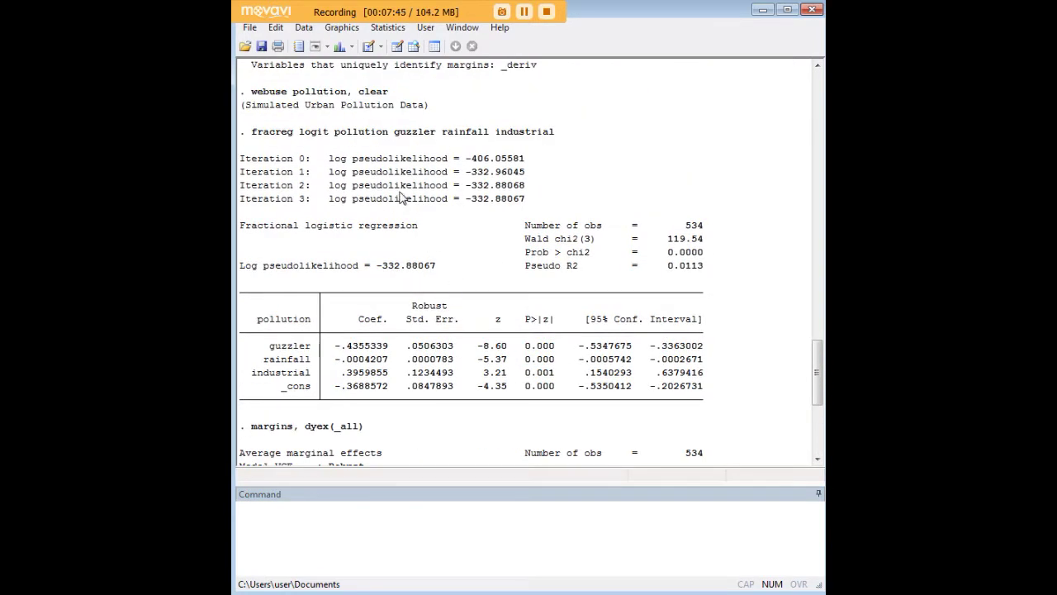
pyautogui.moveTo(555, 135); pyautogui.dragTo(257, 140)
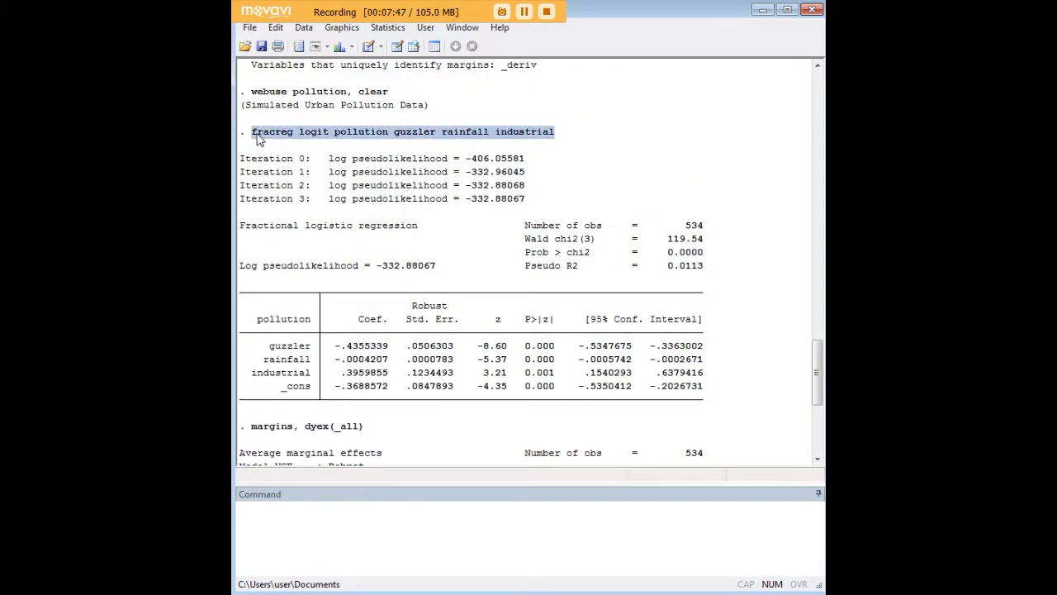
pyautogui.click(330, 137)
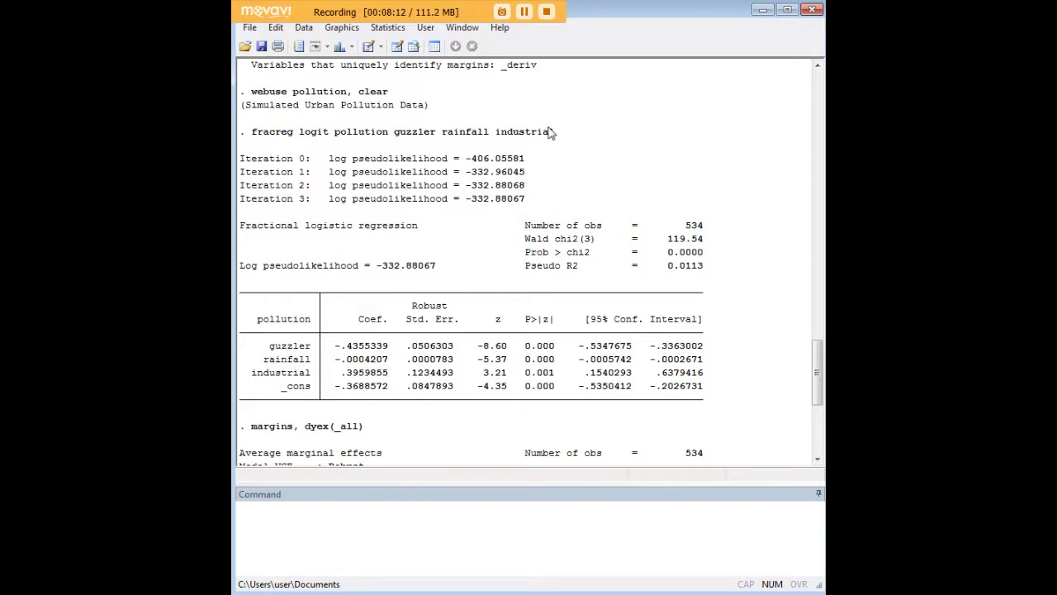
pyautogui.moveTo(555, 132); pyautogui.dragTo(257, 138)
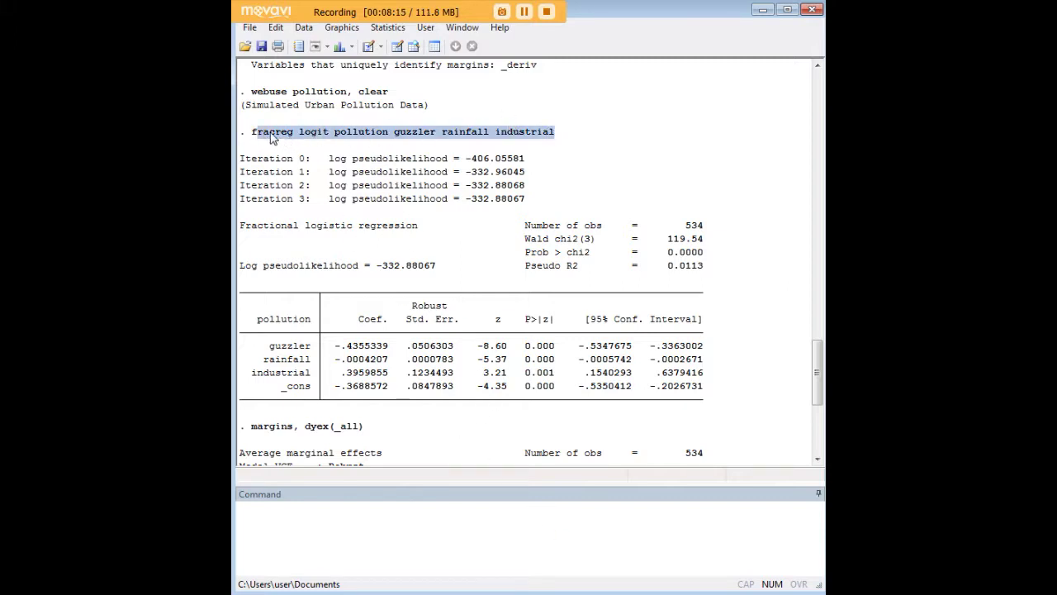
pyautogui.click(320, 142)
pyautogui.moveTo(336, 137); pyautogui.dragTo(386, 139)
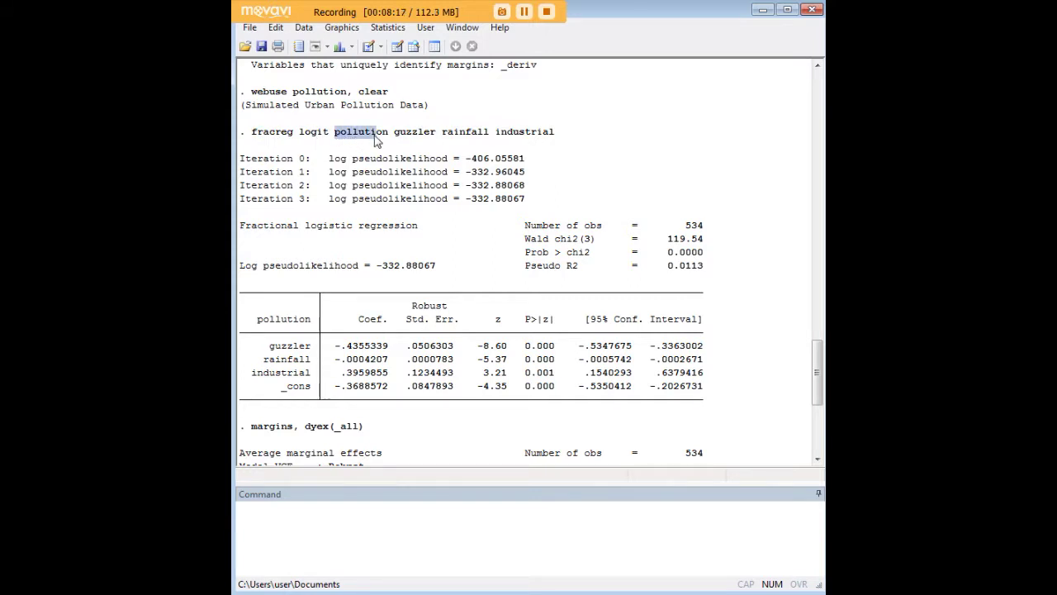
pyautogui.moveTo(394, 138); pyautogui.dragTo(552, 145)
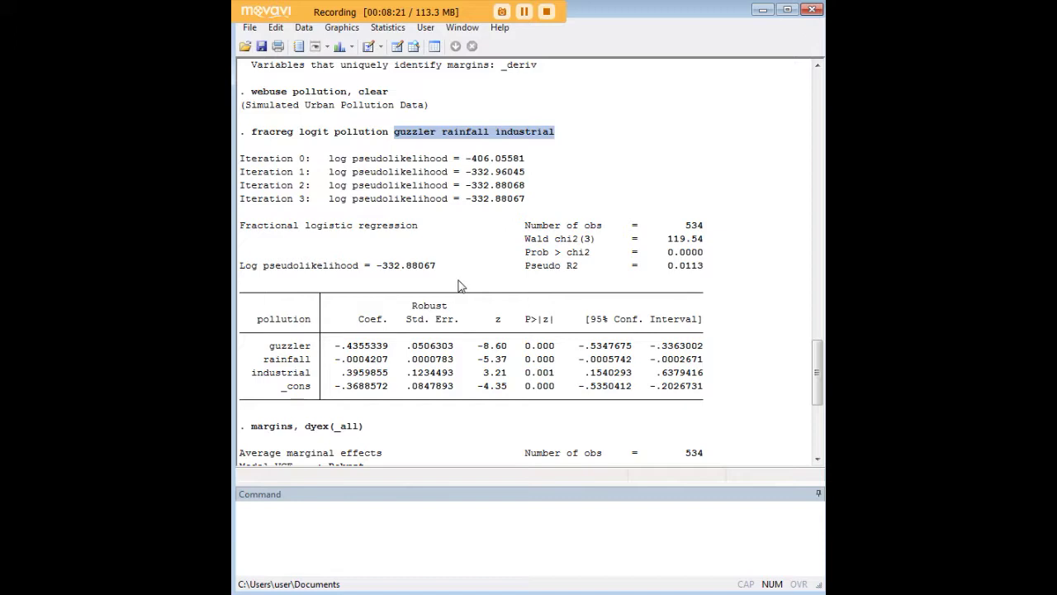
pyautogui.click(461, 285)
pyautogui.scroll(-2, 541, 347)
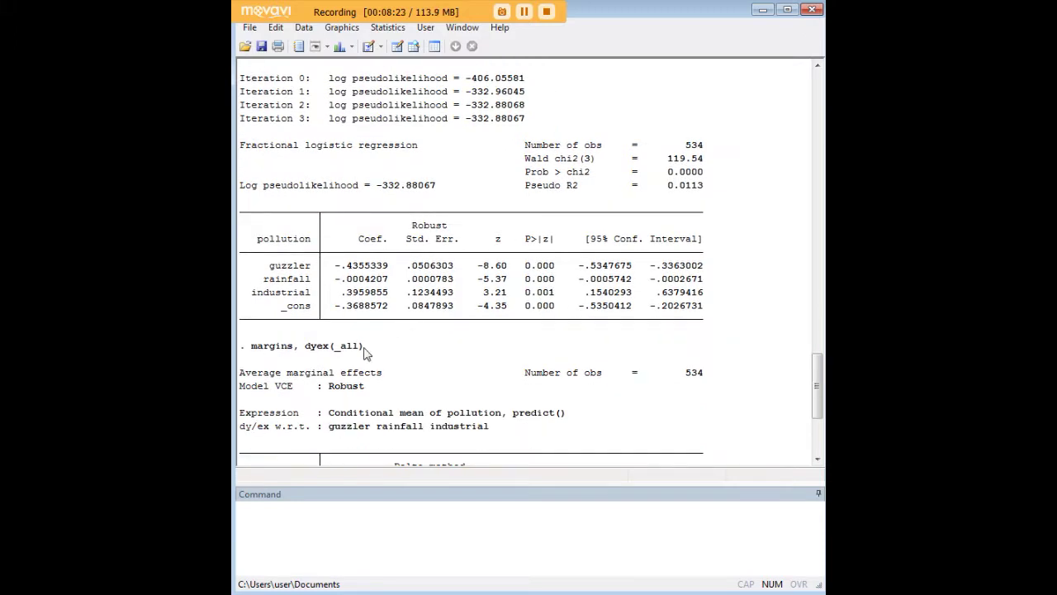
pyautogui.moveTo(364, 345); pyautogui.dragTo(260, 357)
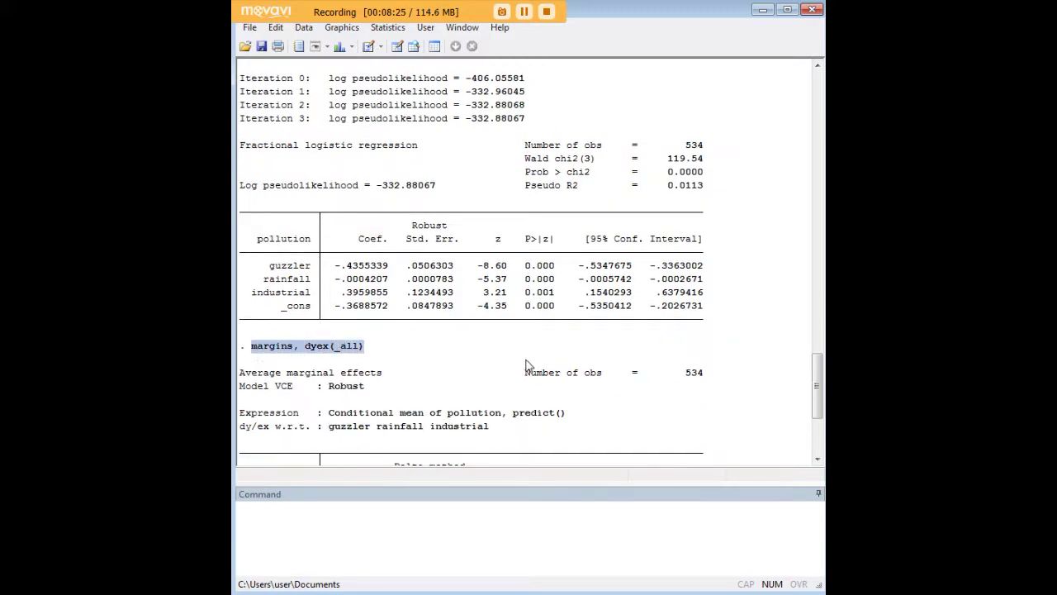
pyautogui.scroll(-1, 537, 363)
pyautogui.scroll(-1, 539, 365)
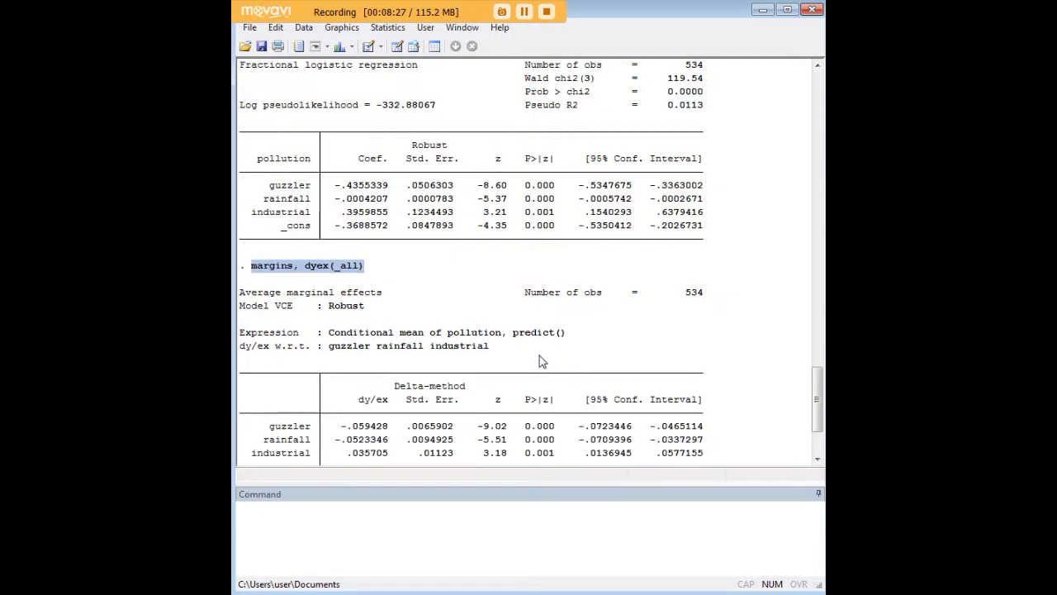
pyautogui.scroll(-1, 541, 361)
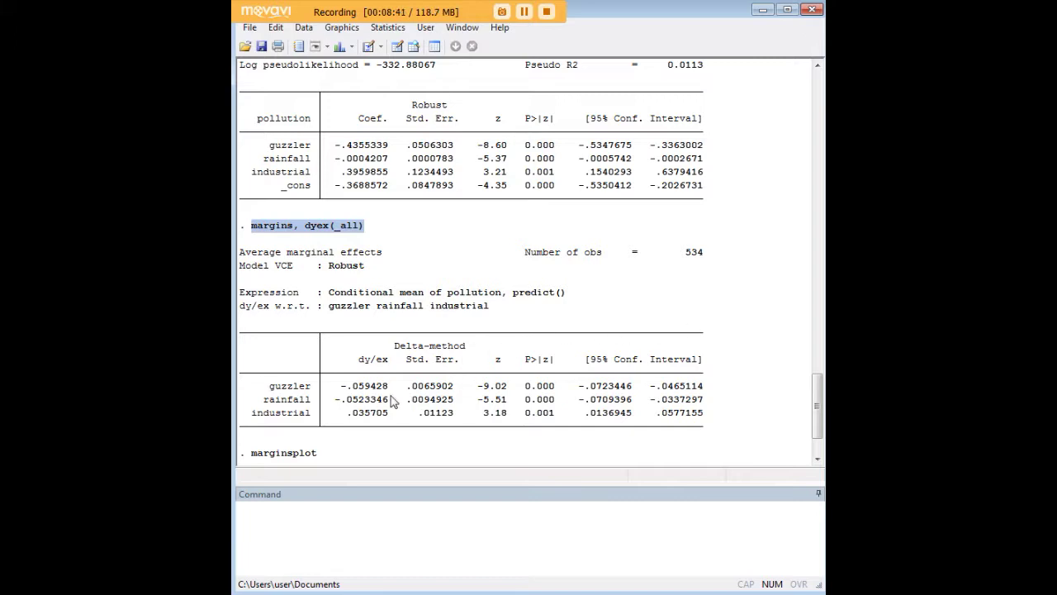
pyautogui.click(393, 398)
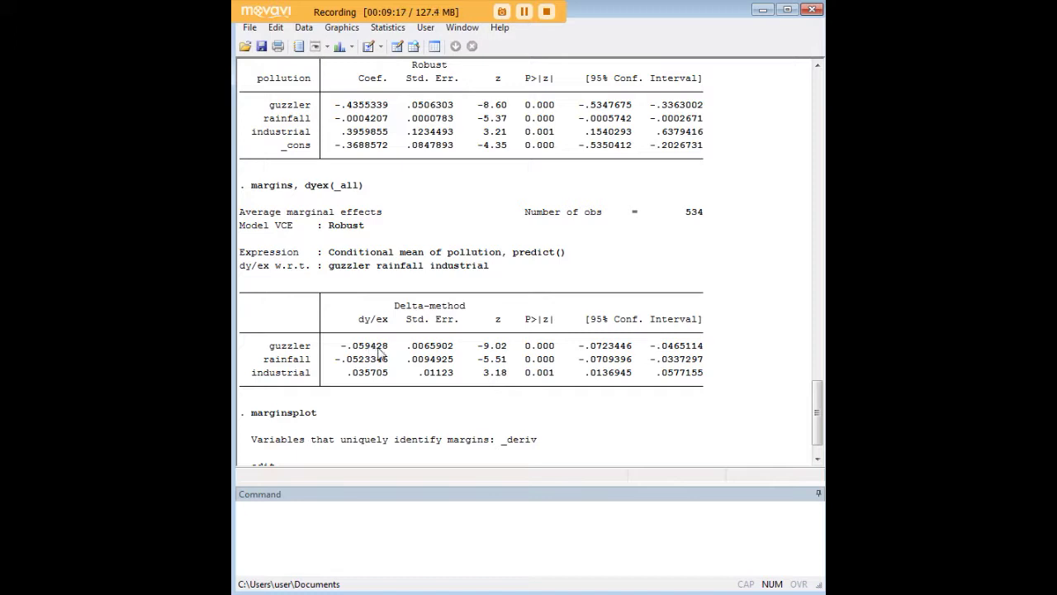
pyautogui.scroll(-1, 421, 362)
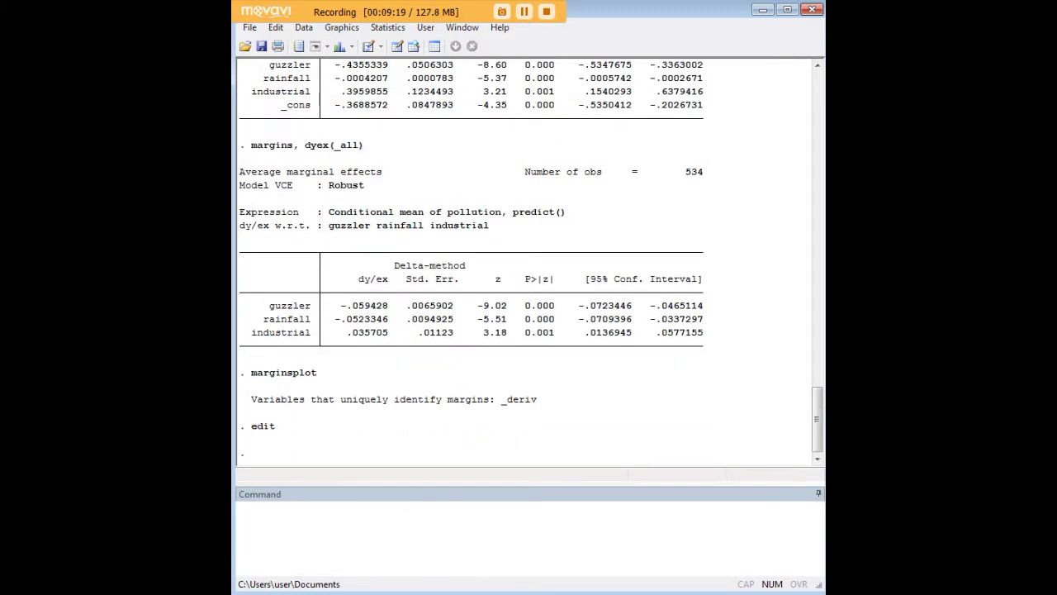
pyautogui.click(413, 593)
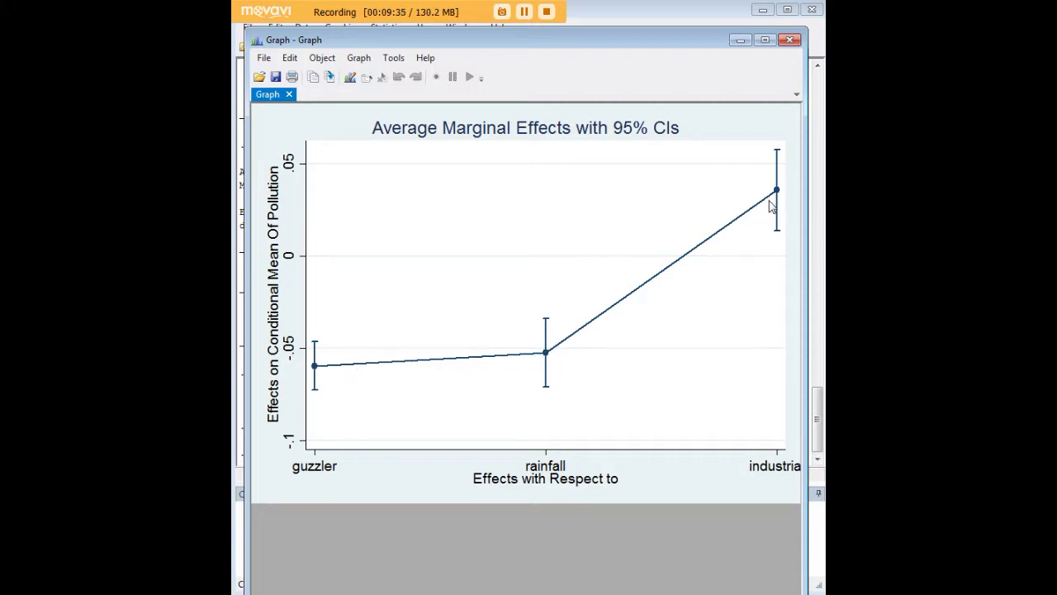
pyautogui.click(740, 40)
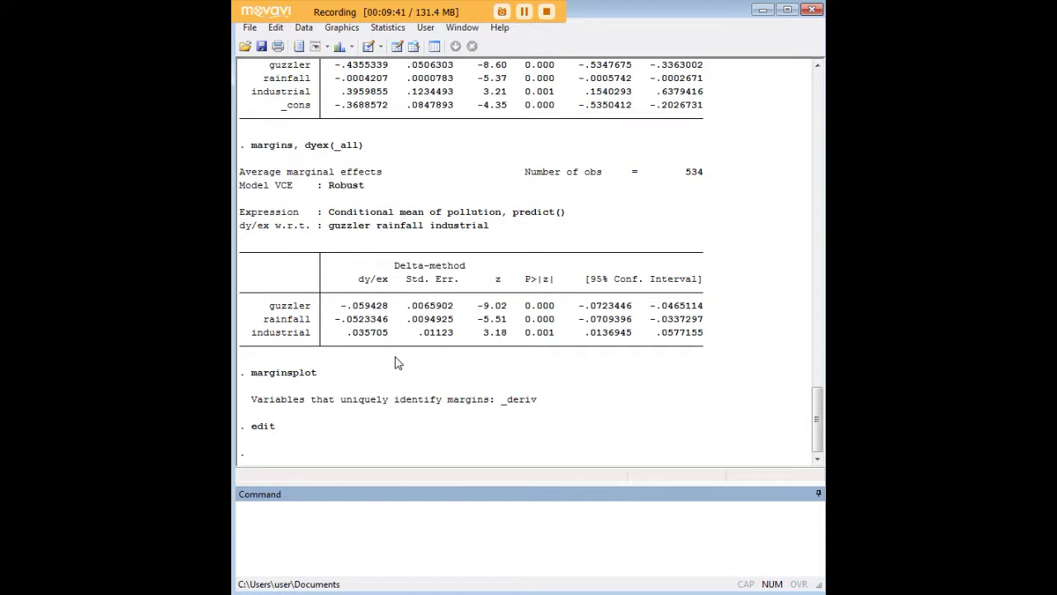
pyautogui.click(407, 513)
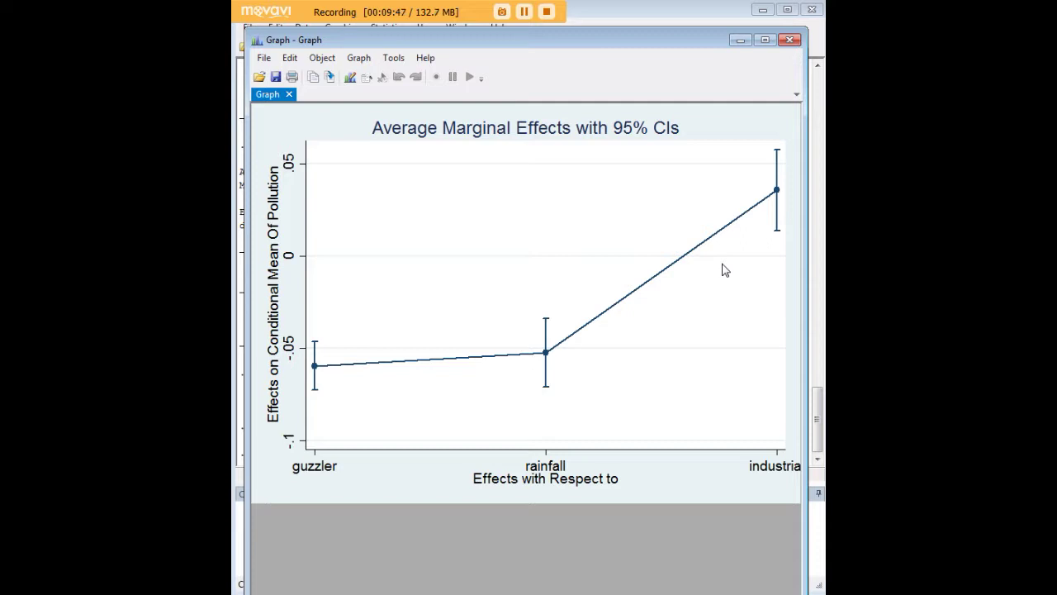
pyautogui.click(740, 40)
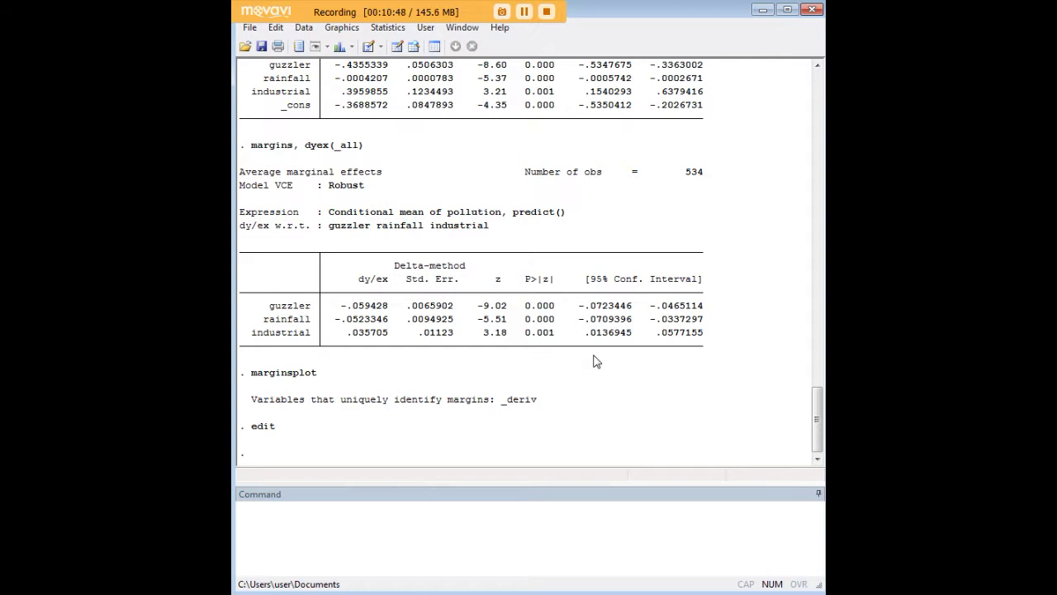
pyautogui.scroll(4, 556, 322)
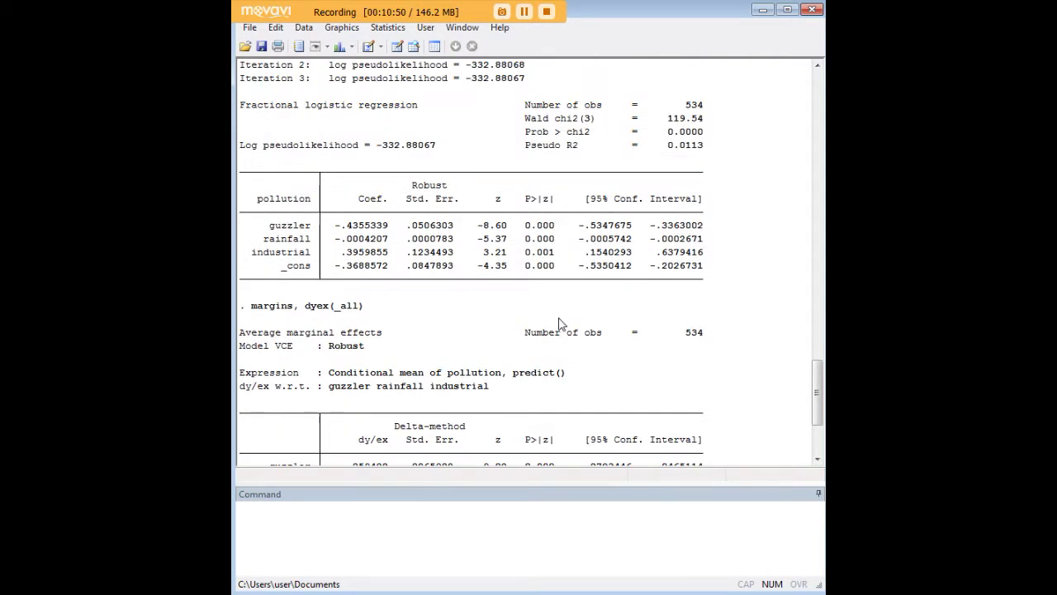
pyautogui.scroll(3, 559, 322)
pyautogui.scroll(3, 568, 335)
pyautogui.scroll(3, 570, 337)
pyautogui.scroll(3, 573, 340)
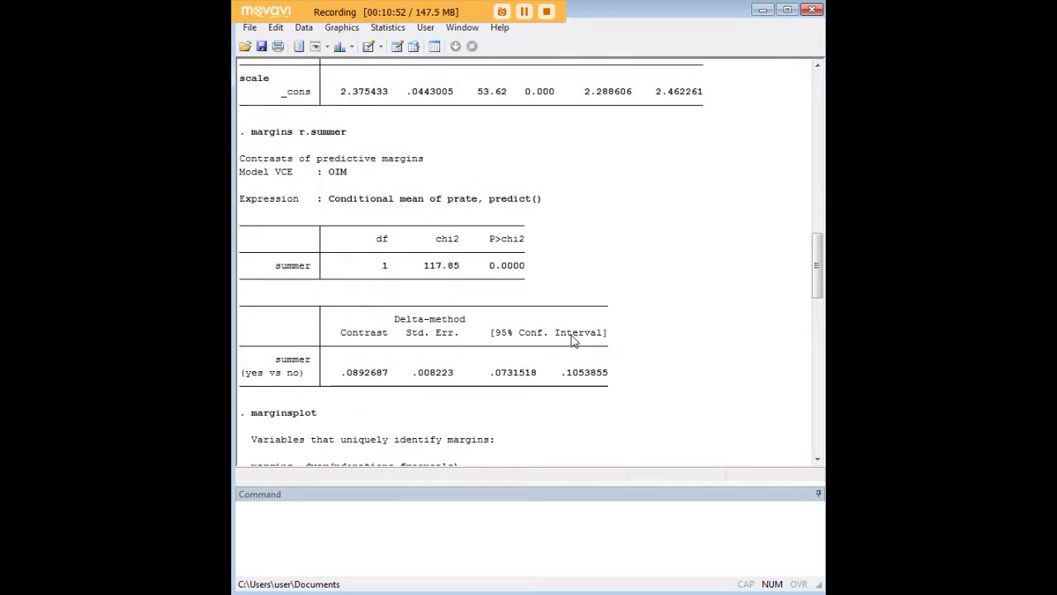
pyautogui.scroll(-5, 573, 342)
pyautogui.scroll(-3, 575, 342)
pyautogui.scroll(-8, 575, 343)
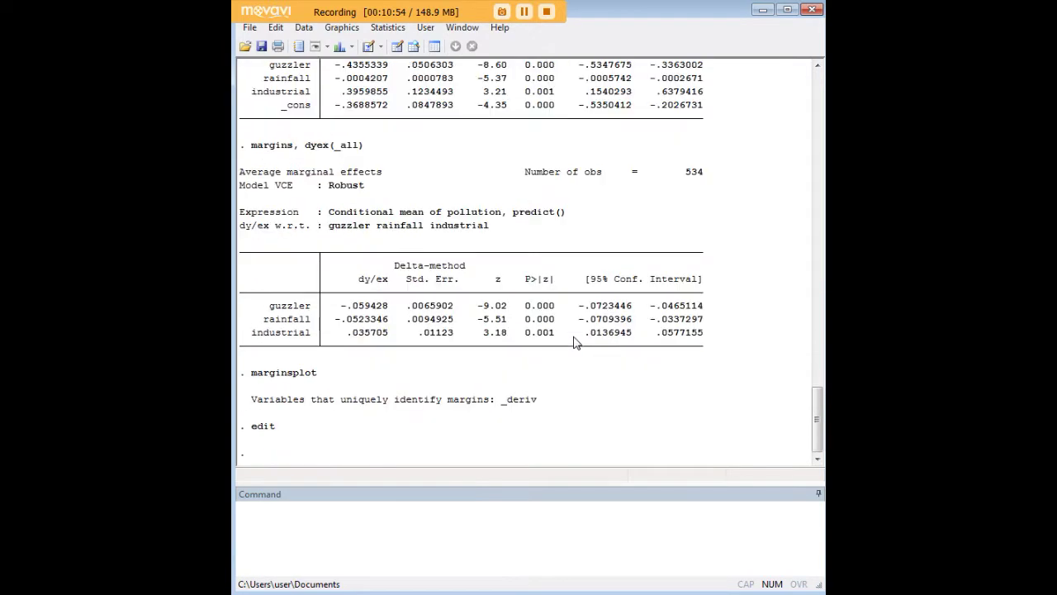